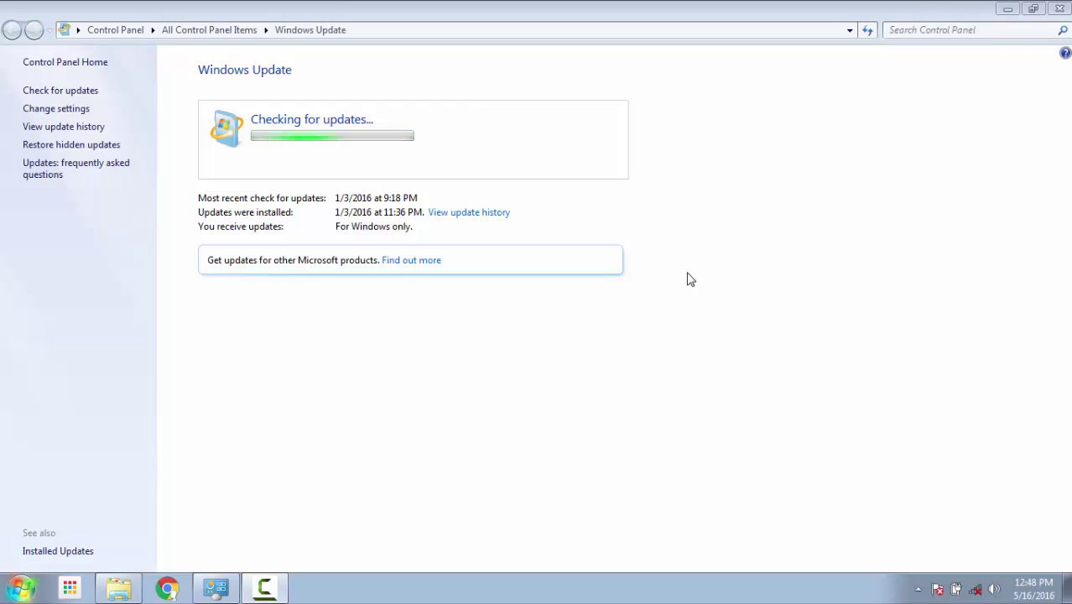
Search the Start menu for 'power op' to open Power Options.
{"action": "key", "text": "super"}
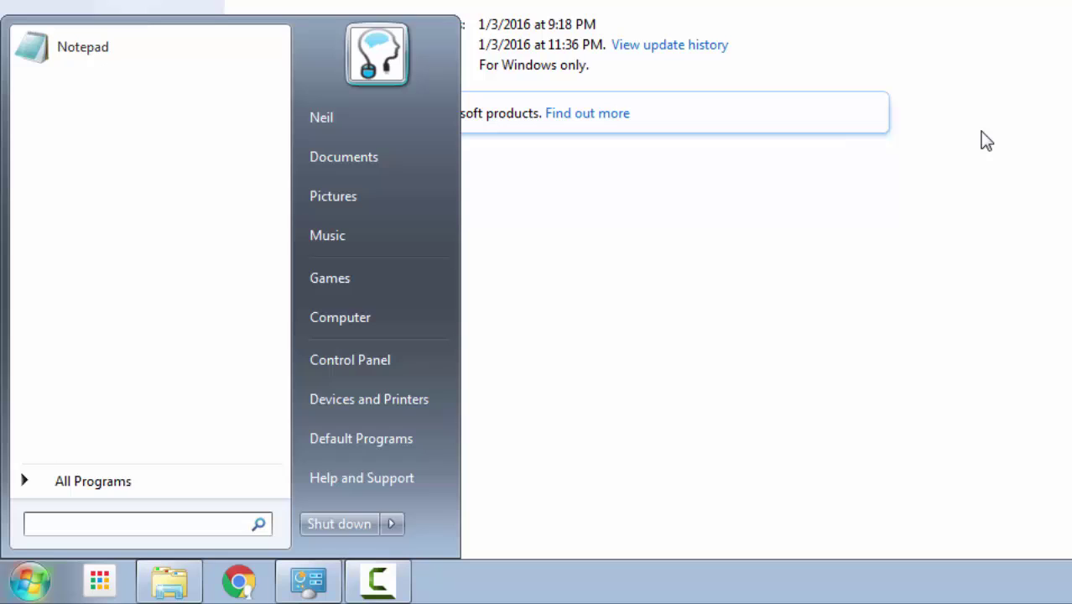
{"action": "type", "text": "power "}
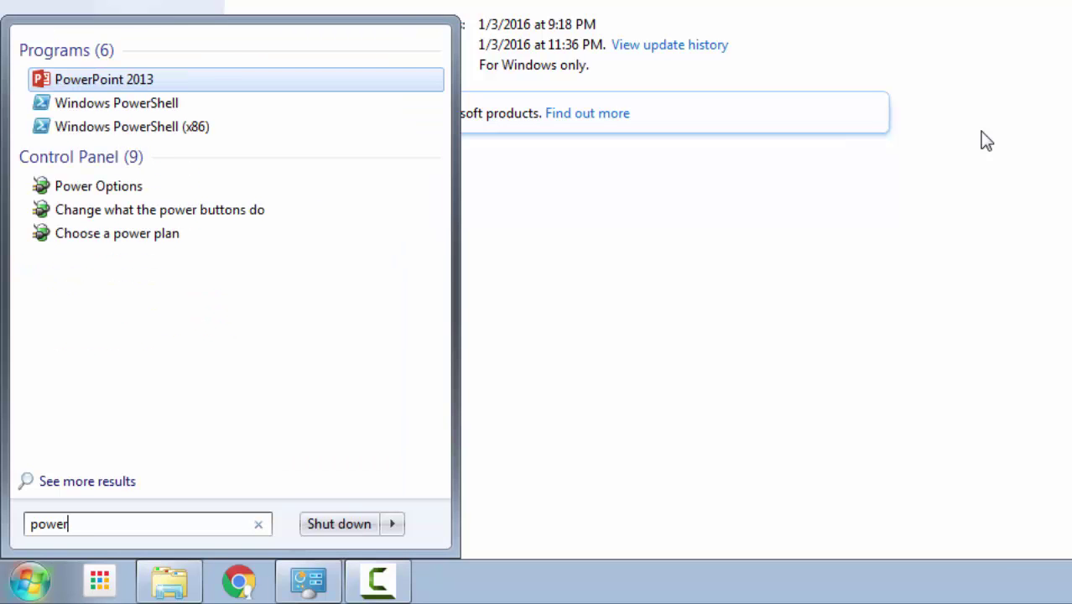
{"action": "type", "text": "op"}
{"action": "key", "text": "Return"}
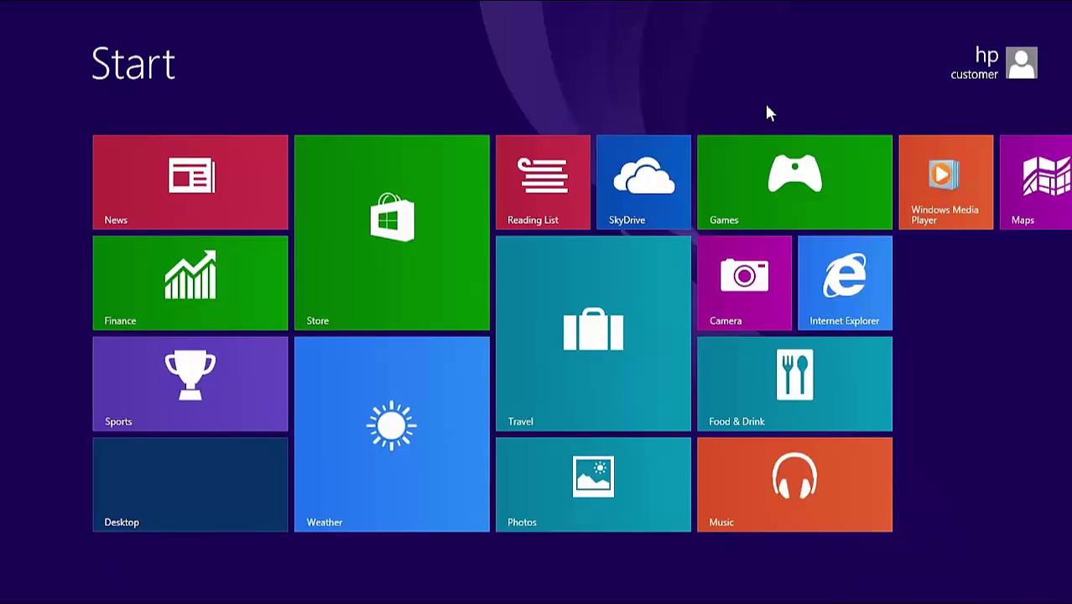
{"action": "type", "text": "power"}
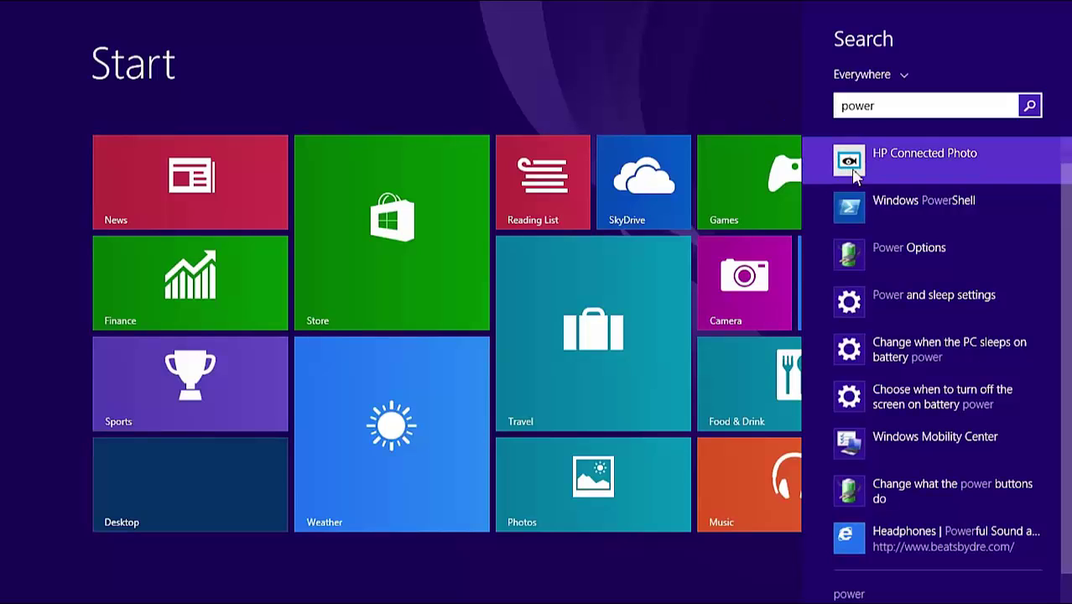
Open Power Options from the Start button's quick-access system menu on the desktop.
{"action": "left_click", "coordinate": [25, 587]}
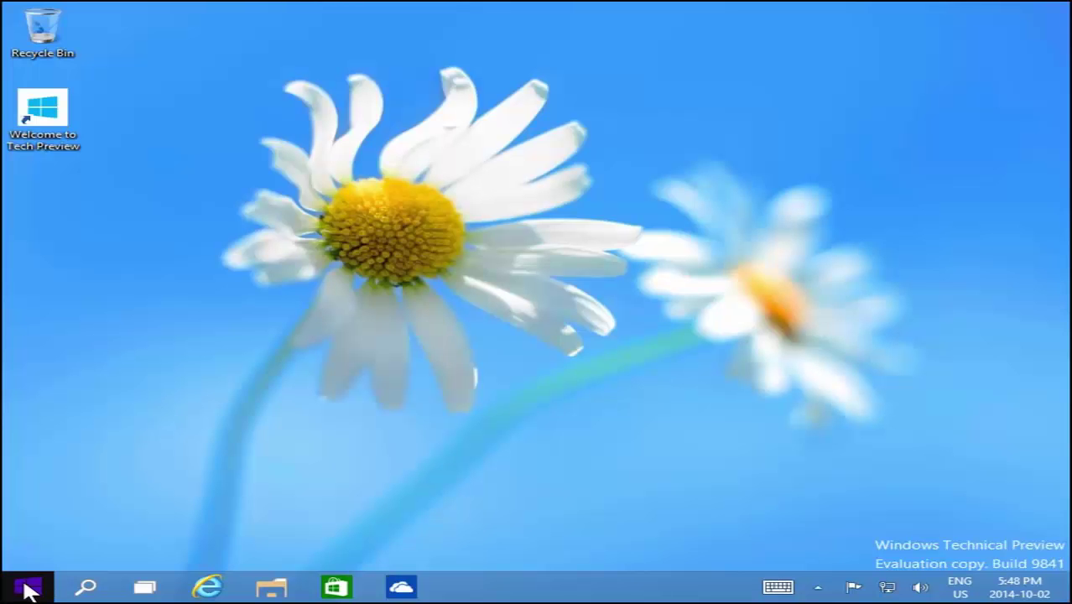
{"action": "right_click", "coordinate": [27, 587]}
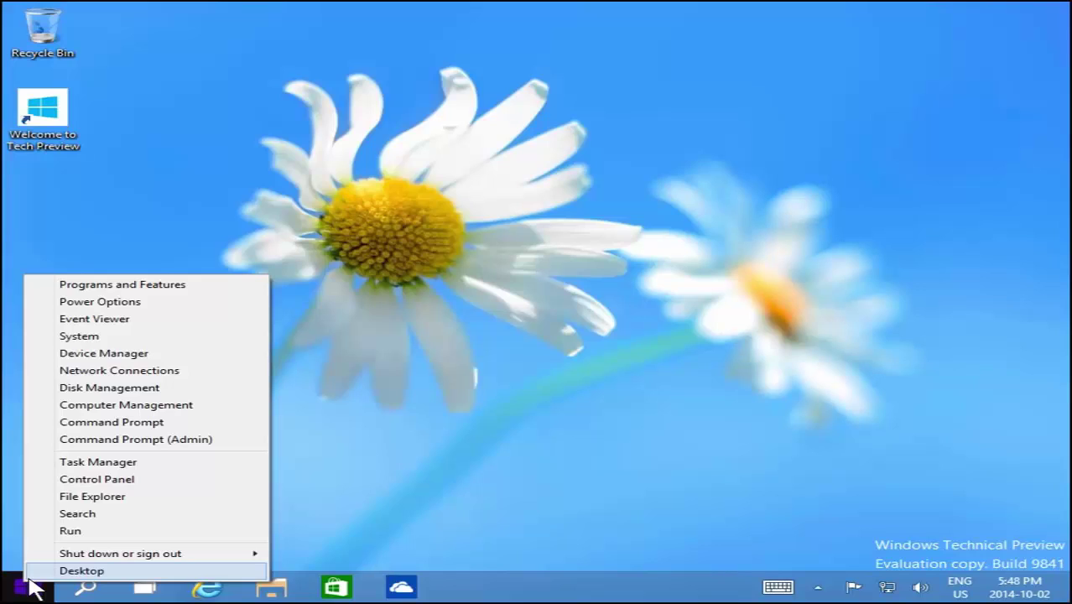
{"action": "left_click", "coordinate": [151, 303]}
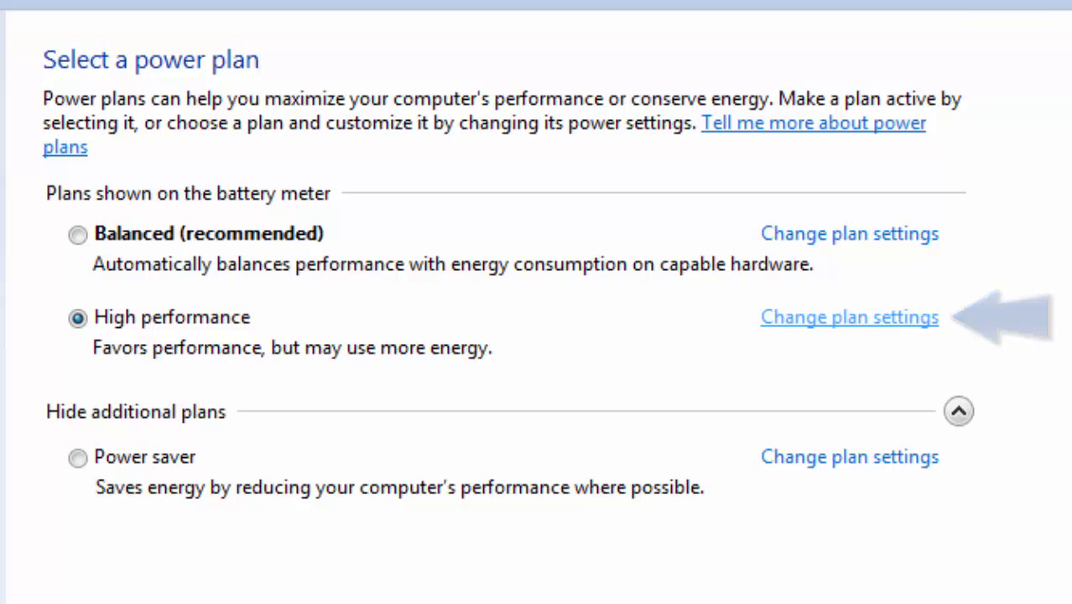
Open the High performance plan settings and keep plugged-in sleep set to Never.
{"action": "left_click", "coordinate": [850, 317]}
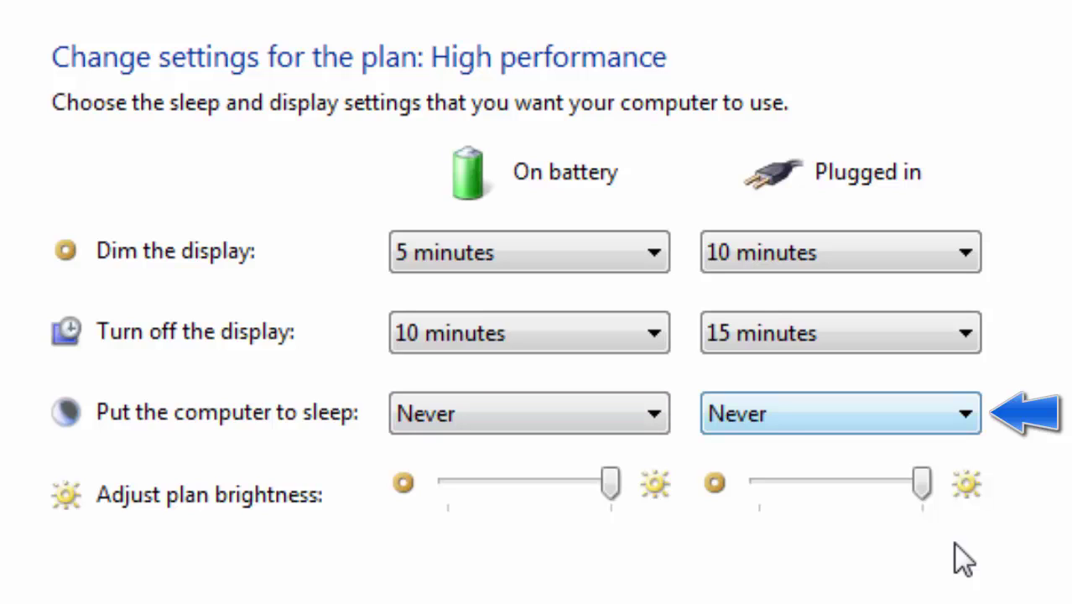
{"action": "key", "text": "alt+Down"}
{"action": "key", "text": "Escape"}
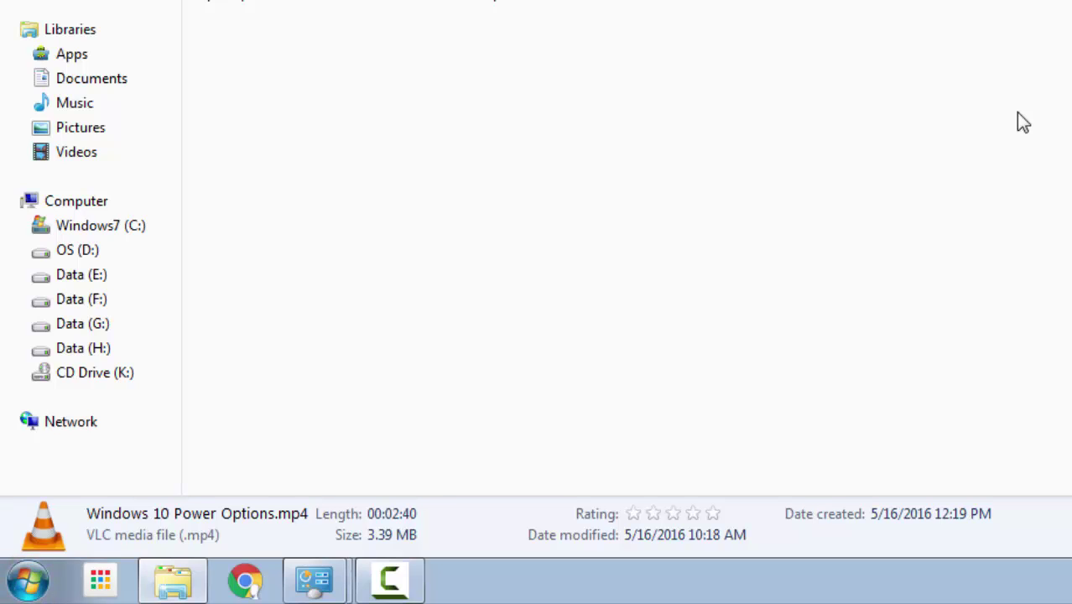
Search for cmd and run cmd.exe as administrator.
{"action": "key", "text": "super"}
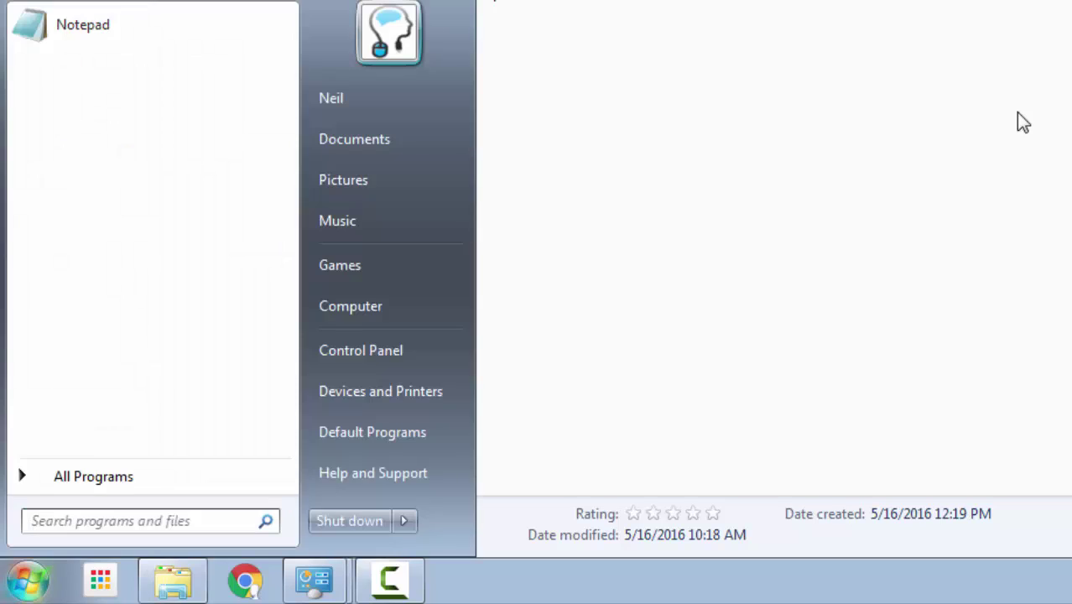
{"action": "type", "text": "cmd"}
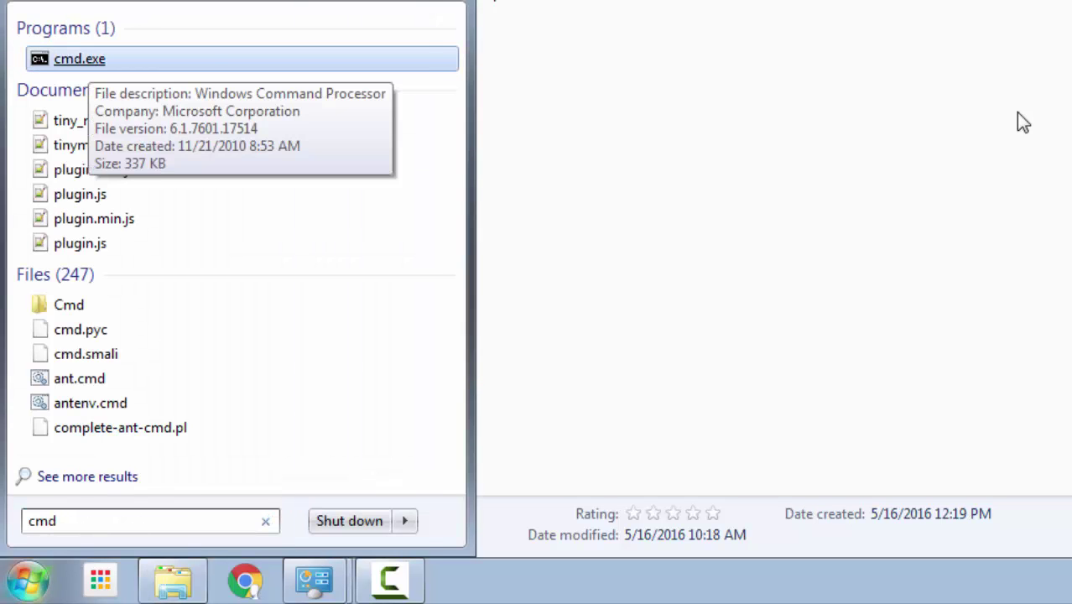
{"action": "key", "text": "Menu"}
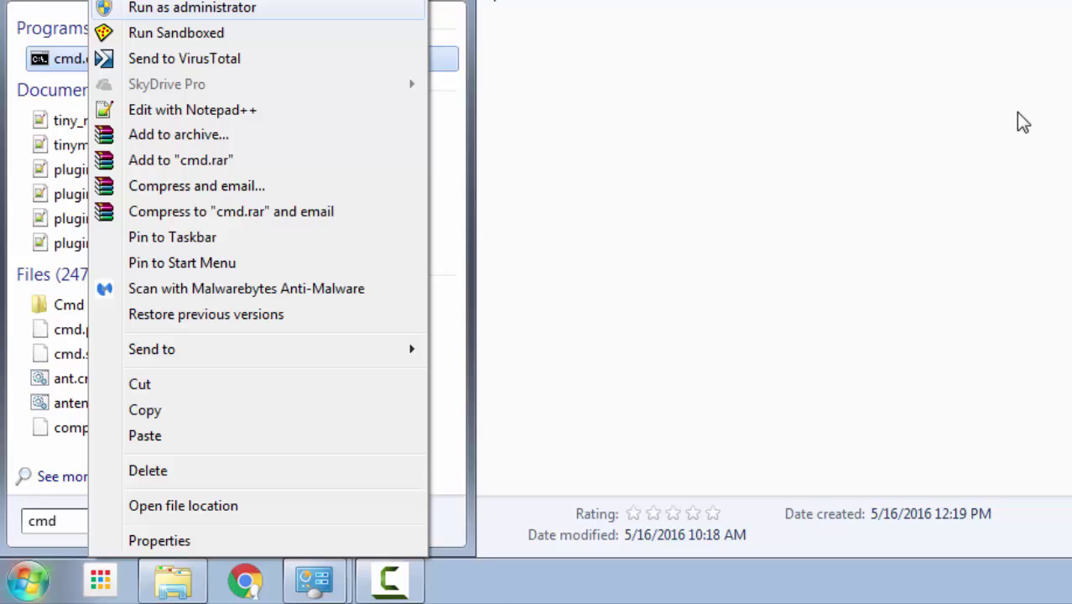
{"action": "key", "text": "Return"}
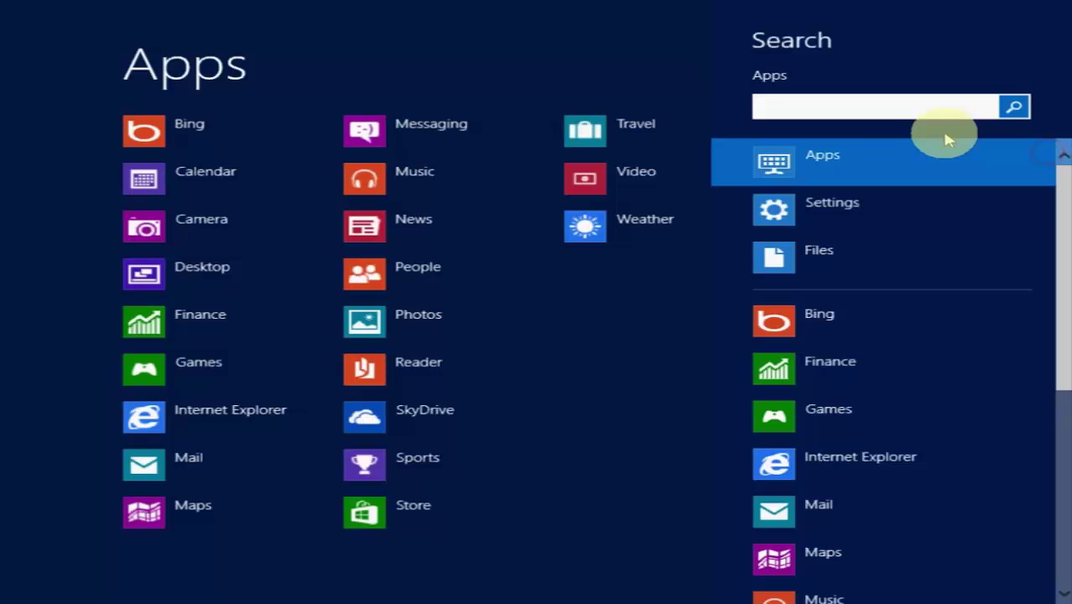
Launch Command Prompt (Admin) from the Start button's quick-access menu.
{"action": "type", "text": "cmd"}
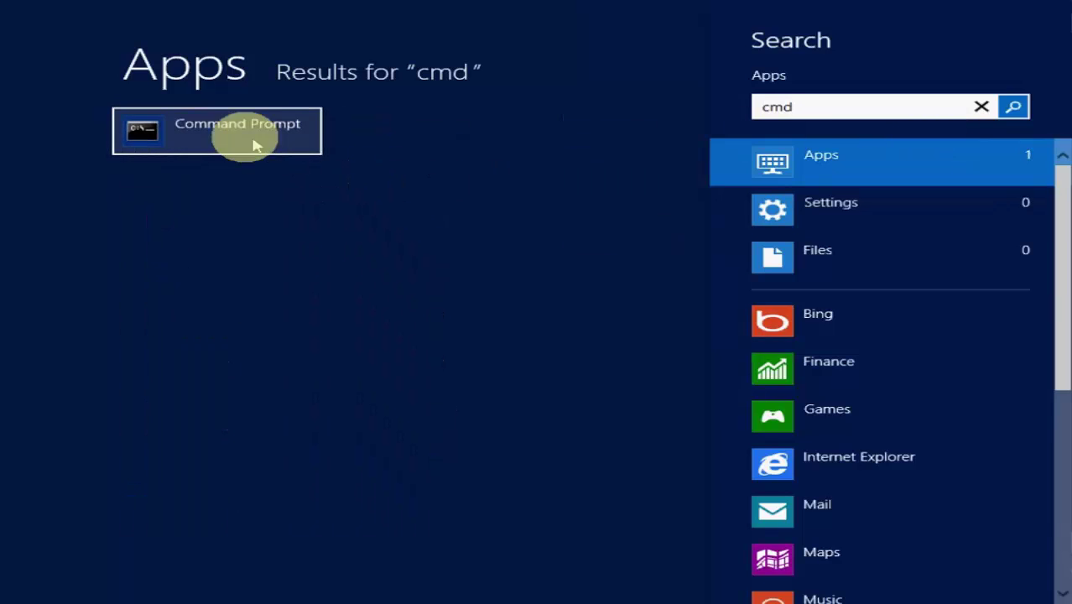
{"action": "right_click", "coordinate": [244, 136]}
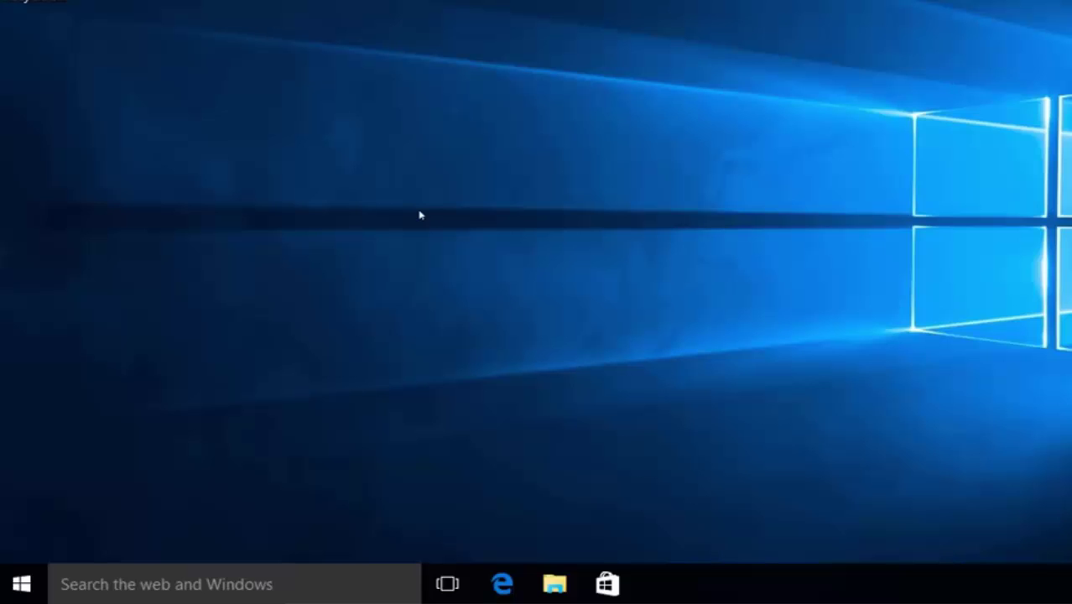
{"action": "right_click", "coordinate": [22, 585]}
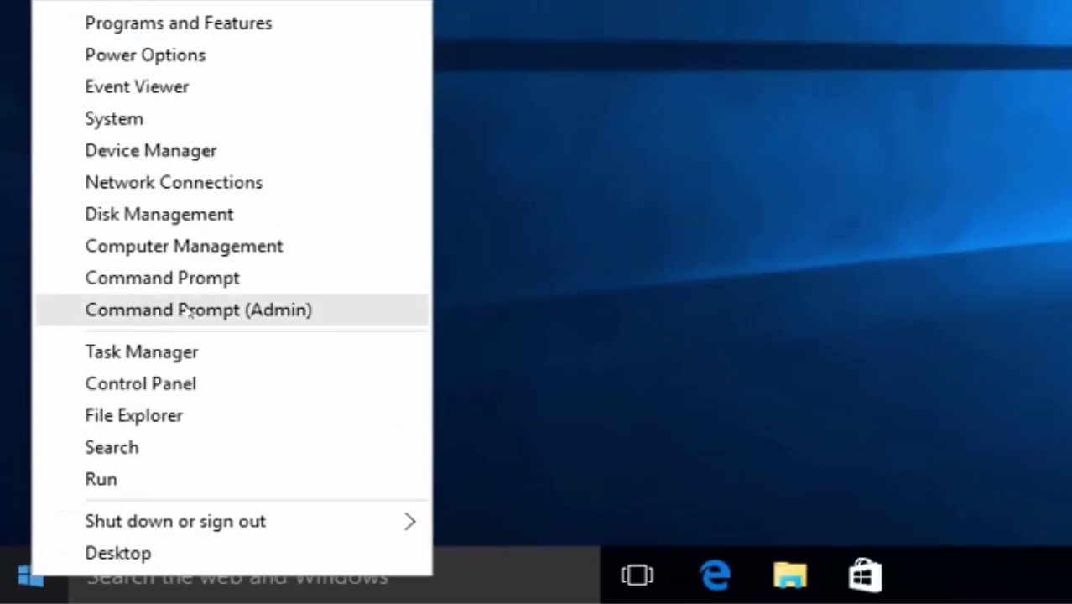
{"action": "left_click", "coordinate": [190, 310]}
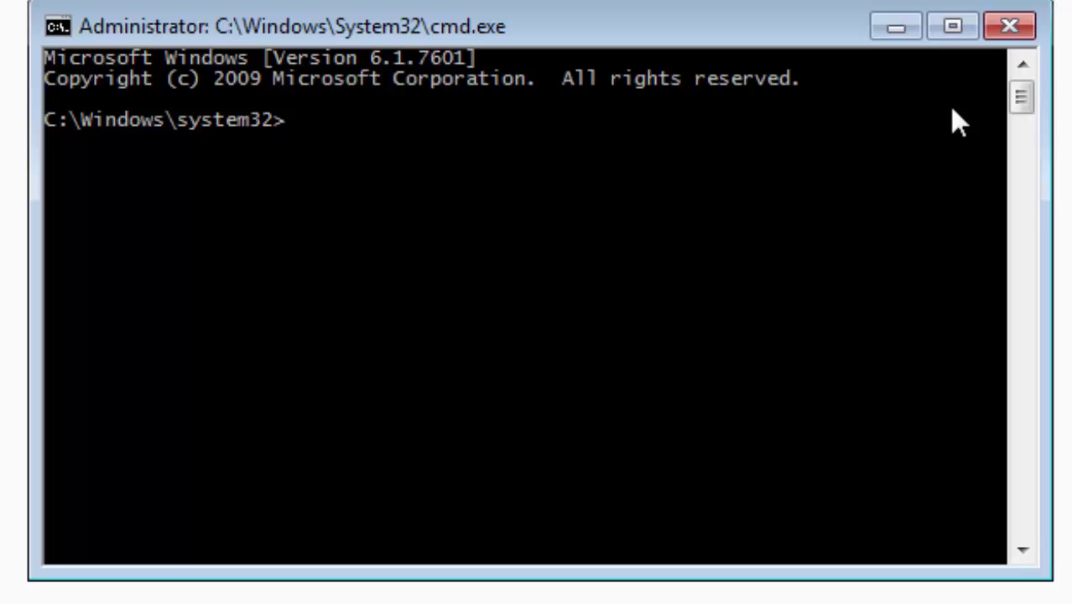
Flush the DNS resolver cache with ipconfig /flushdns.
{"action": "type", "text": "ipconfig /flu"}
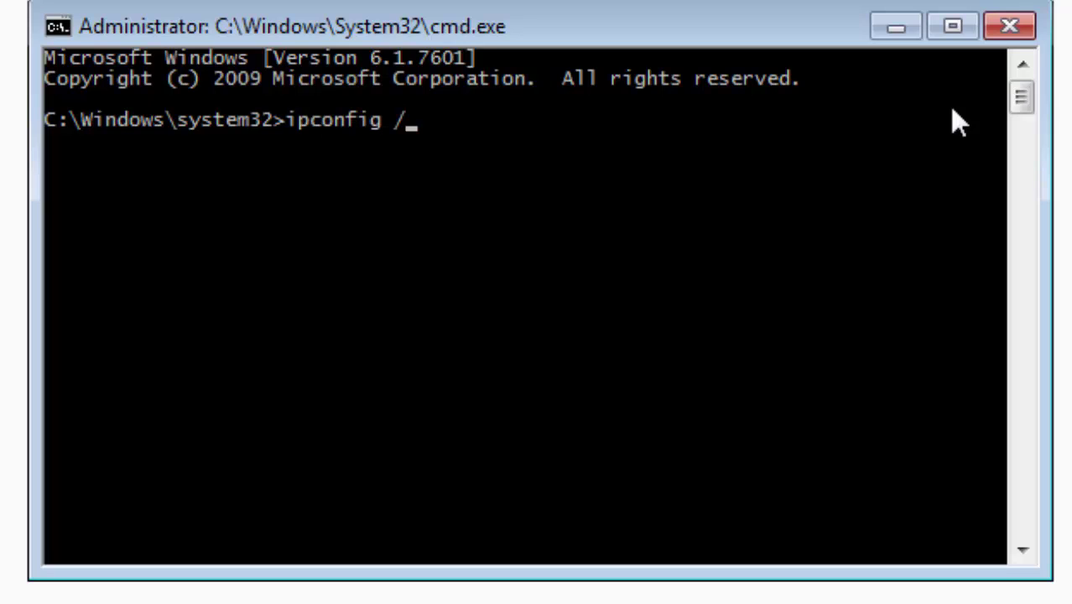
{"action": "type", "text": "shdn"}
{"action": "type", "text": "s"}
{"action": "key", "text": "Return"}
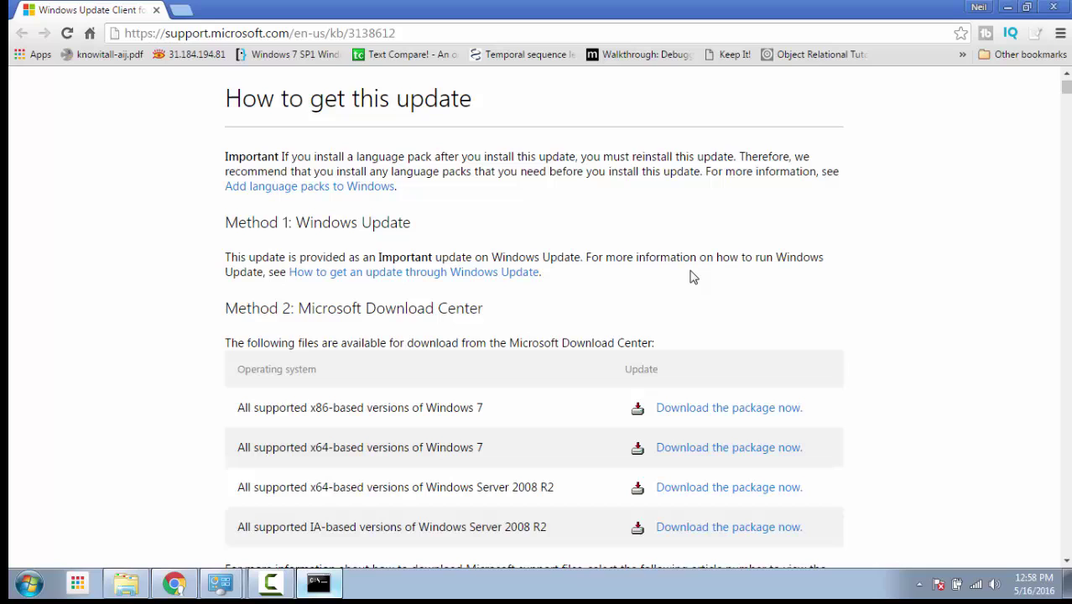
Back in Command Prompt, run wmic os get osarchitecture to confirm a 64-bit OS.
{"action": "key", "text": "alt+Tab"}
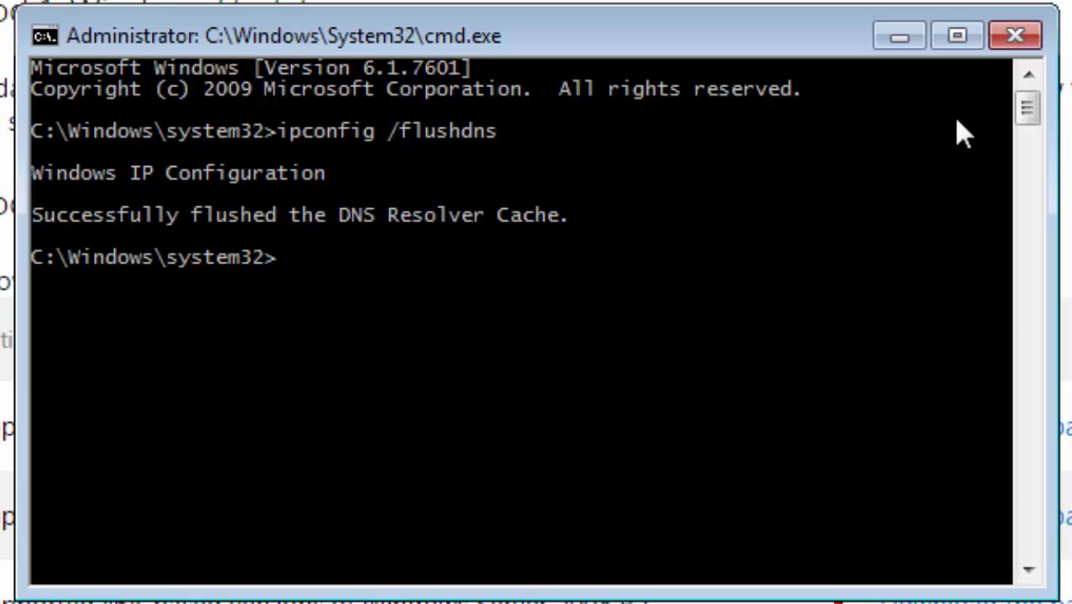
{"action": "type", "text": "wmic os "}
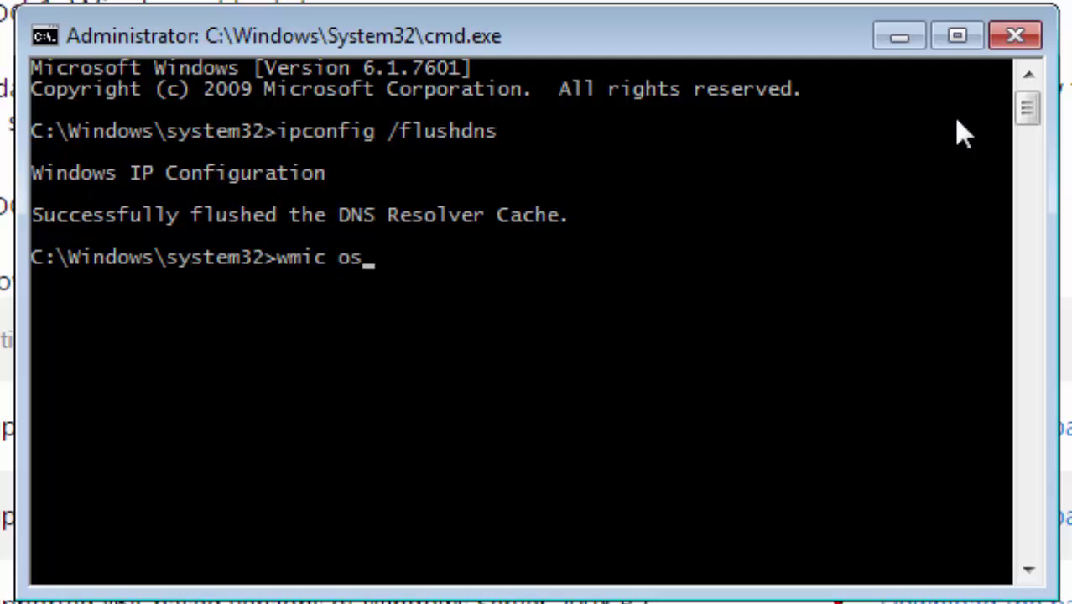
{"action": "type", "text": "get os"}
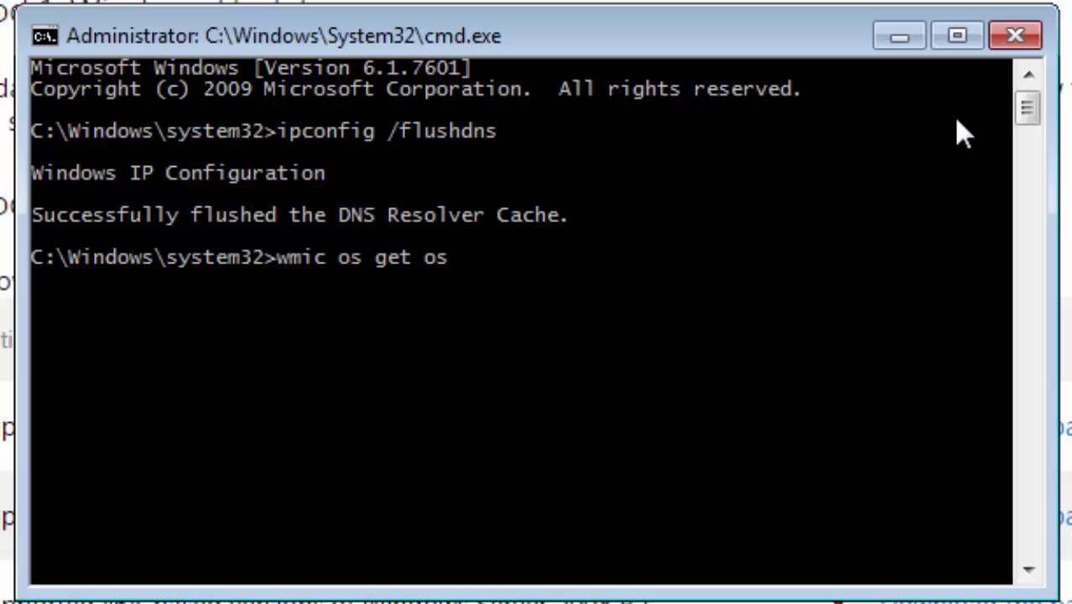
{"action": "type", "text": "archite"}
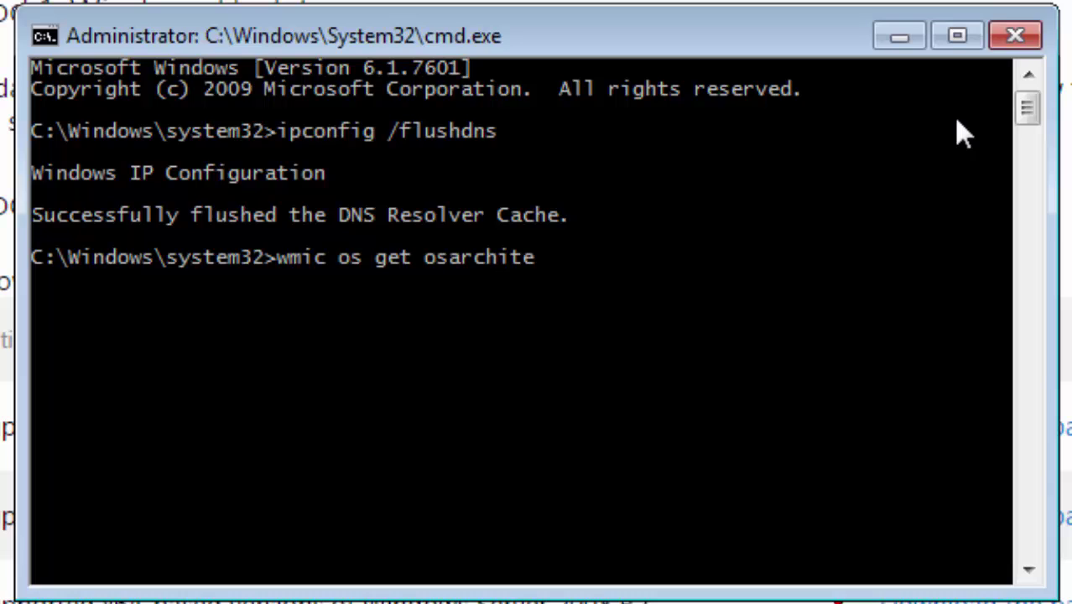
{"action": "type", "text": "cture"}
{"action": "key", "text": "Return"}
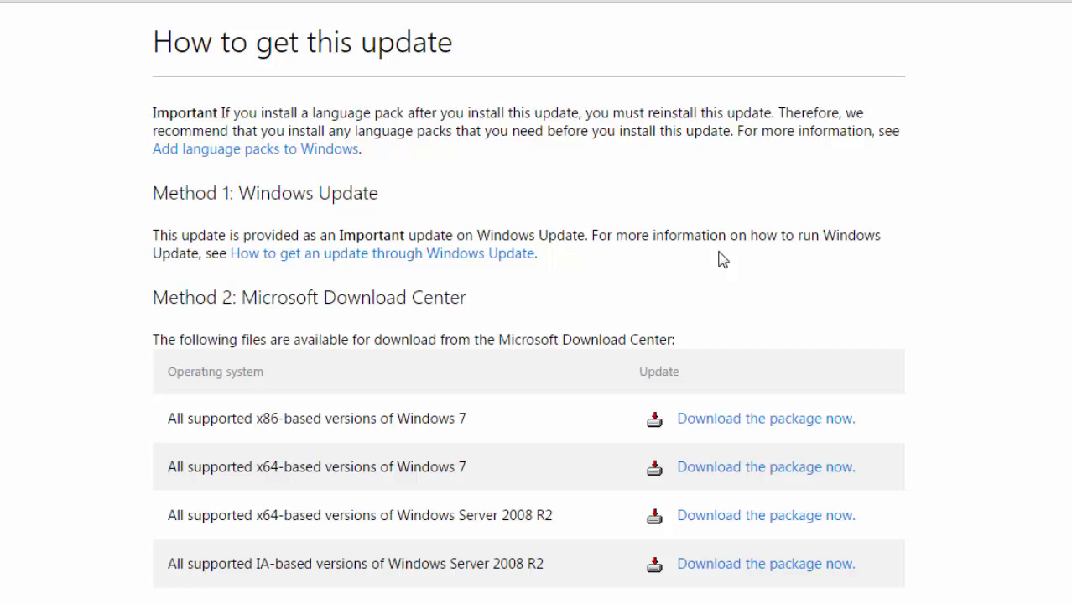
Scroll to Method 2 and open the x64-based Windows 7 KB3138612 download page.
{"action": "scroll", "coordinate": [718, 259], "scroll_direction": "up", "scroll_amount": 10}
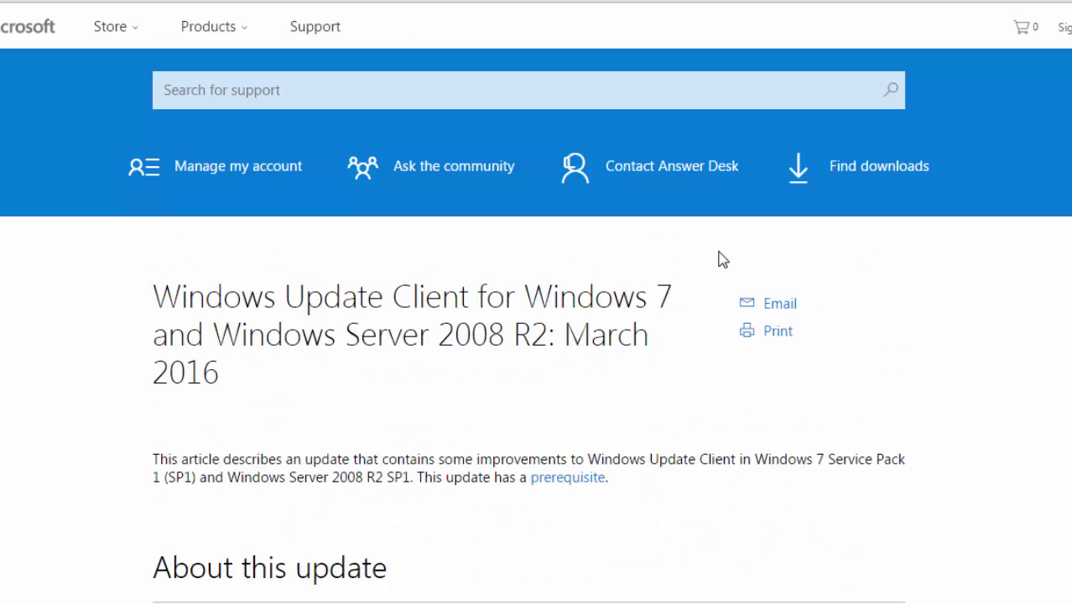
{"action": "scroll", "coordinate": [718, 259], "scroll_direction": "down", "scroll_amount": 5}
{"action": "scroll", "coordinate": [718, 260], "scroll_direction": "up", "scroll_amount": 5}
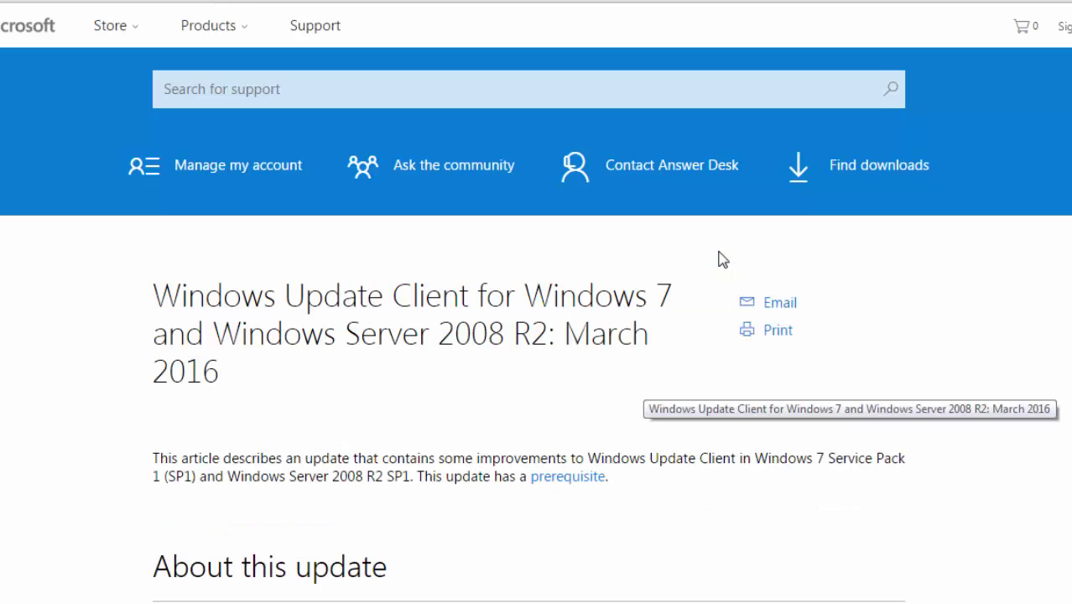
{"action": "scroll", "coordinate": [718, 259], "scroll_direction": "down", "scroll_amount": 10}
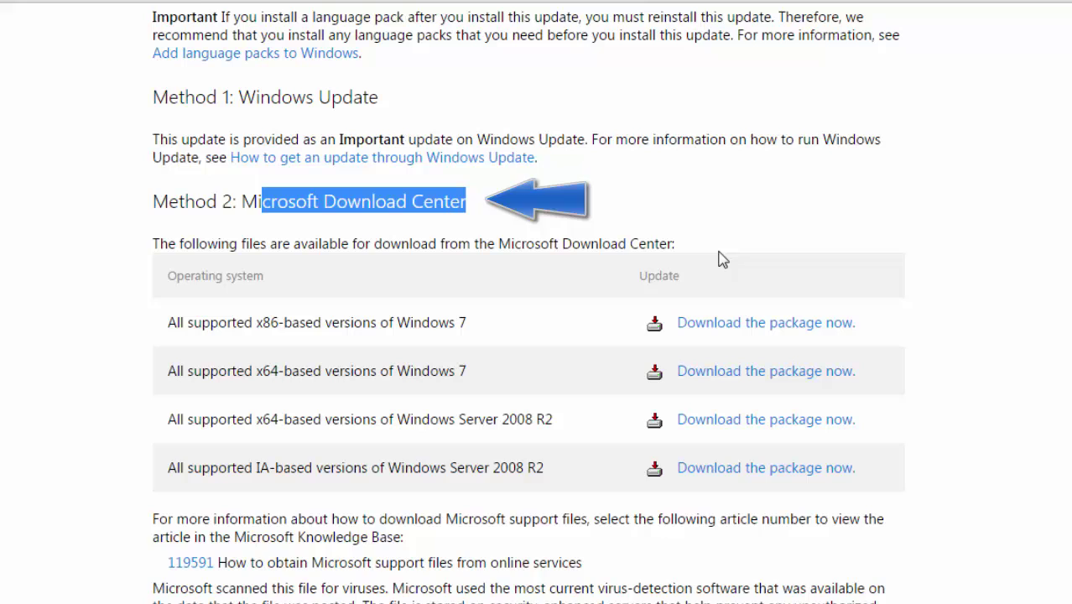
{"action": "scroll", "coordinate": [718, 259], "scroll_direction": "down", "scroll_amount": 1}
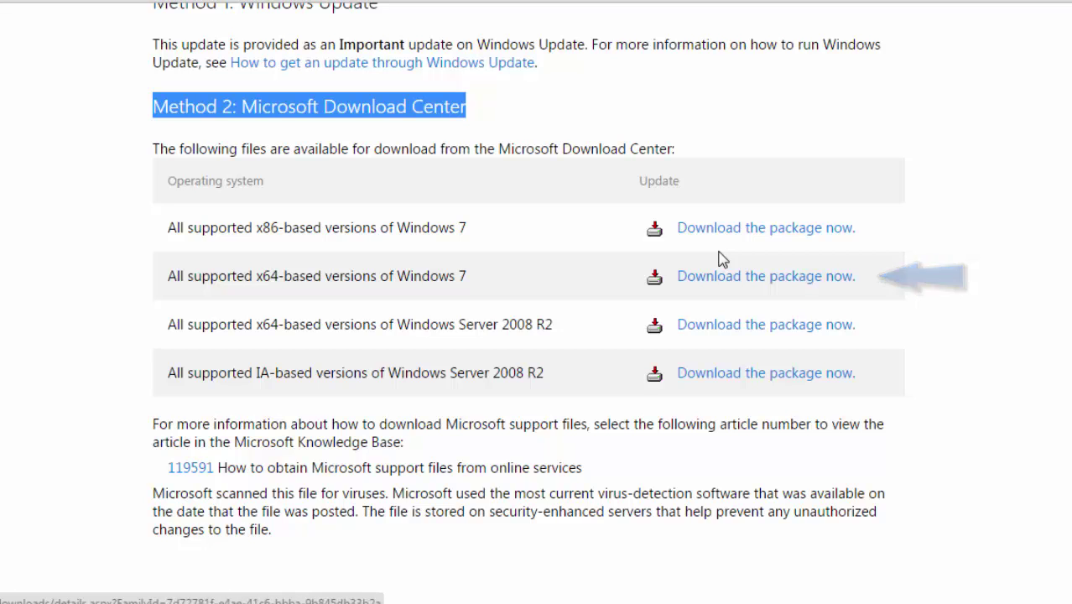
{"action": "left_click", "coordinate": [719, 256]}
{"action": "scroll", "coordinate": [719, 260], "scroll_direction": "down", "scroll_amount": 3}
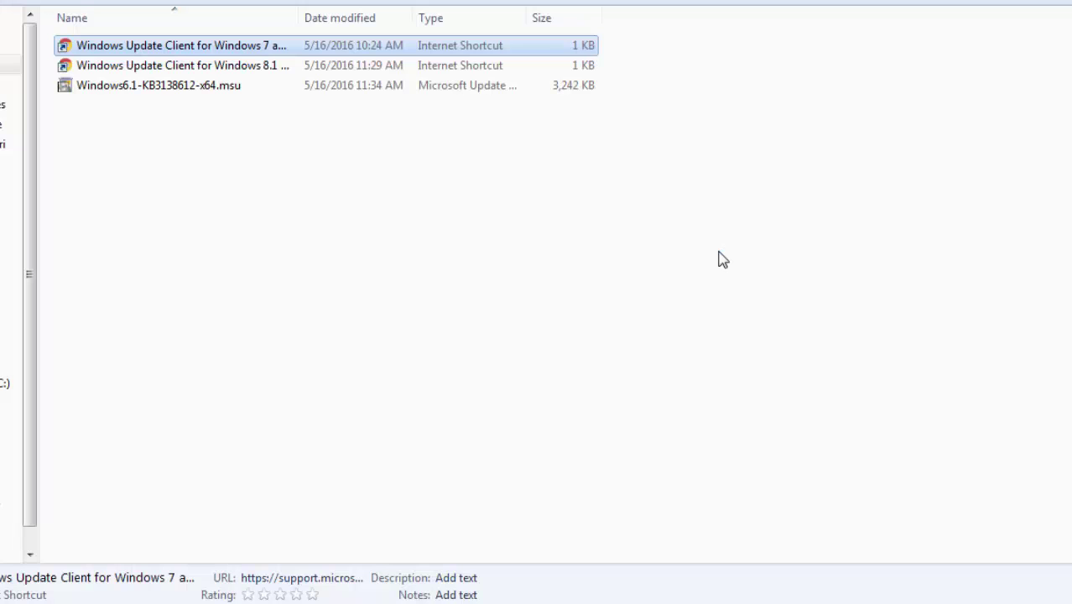
Select Windows6.1-KB3138612-x64.msu in the download folder.
{"action": "key", "text": "Down"}
{"action": "key", "text": "Down"}
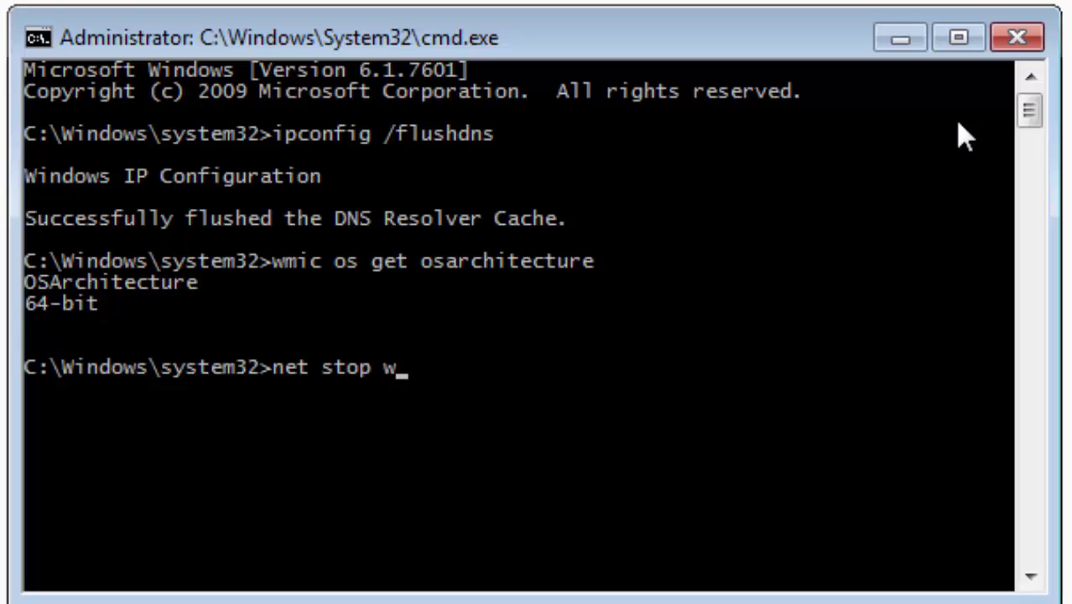
Enter net stop wuauserv at the administrator prompt.
{"action": "type", "text": "uauserv"}
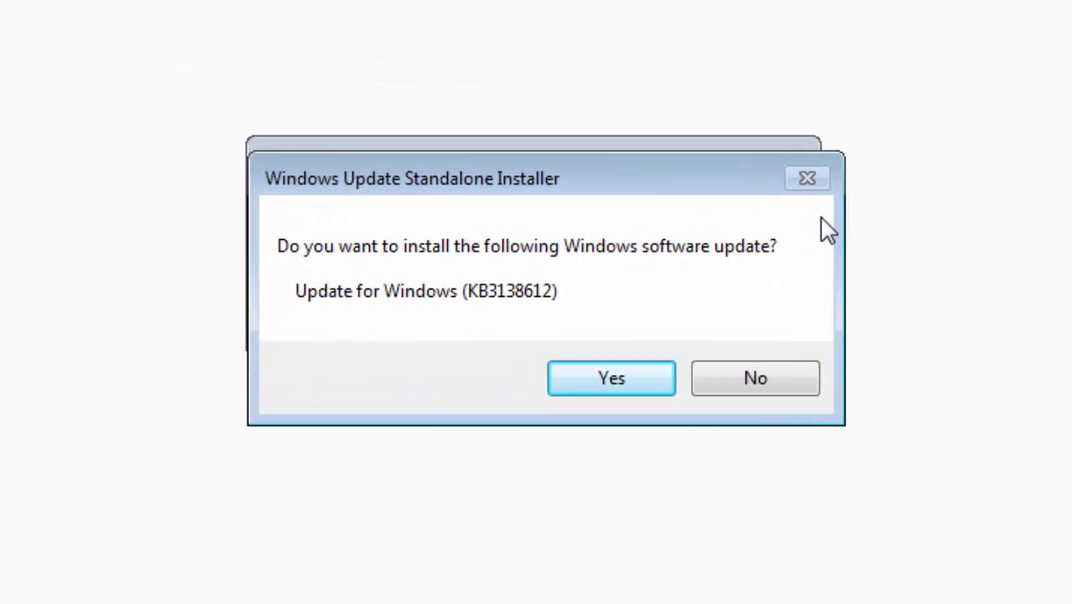
Accept the prompt to install Update for Windows (KB3138612).
{"action": "key", "text": "Return"}
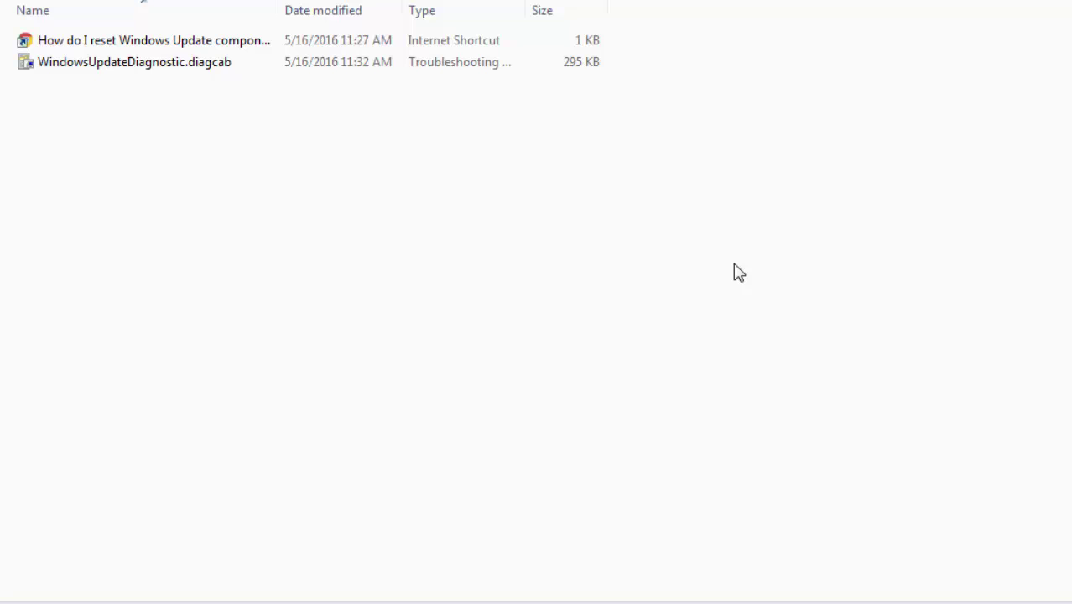
Scroll the article to 'Automatically reset Windows Update components' and its Windows 7 troubleshooter.
{"action": "key", "text": "BackSpace"}
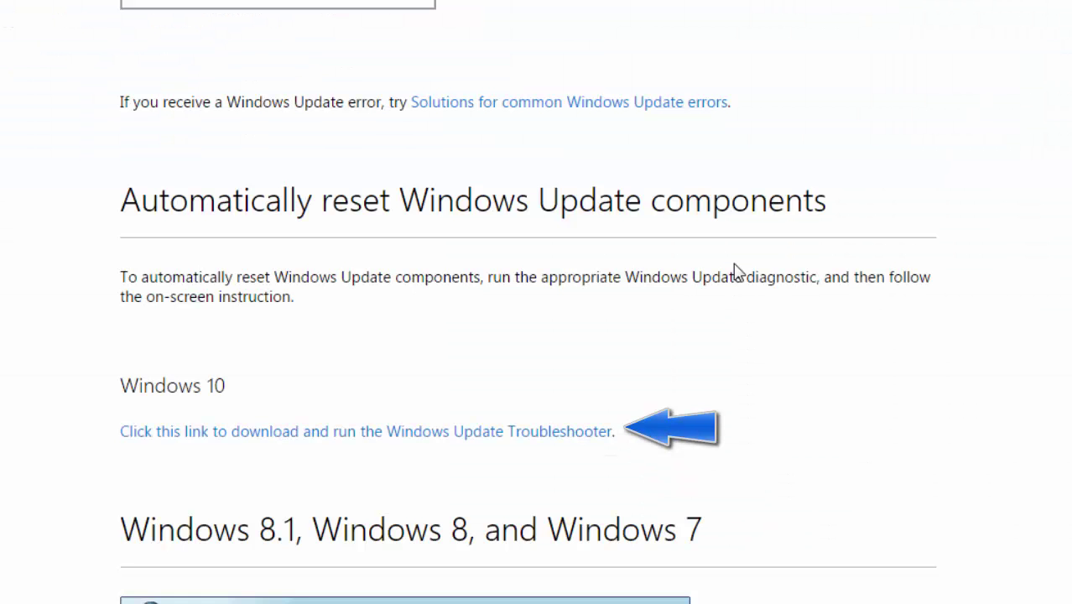
{"action": "scroll", "coordinate": [734, 268], "scroll_direction": "down", "scroll_amount": 5}
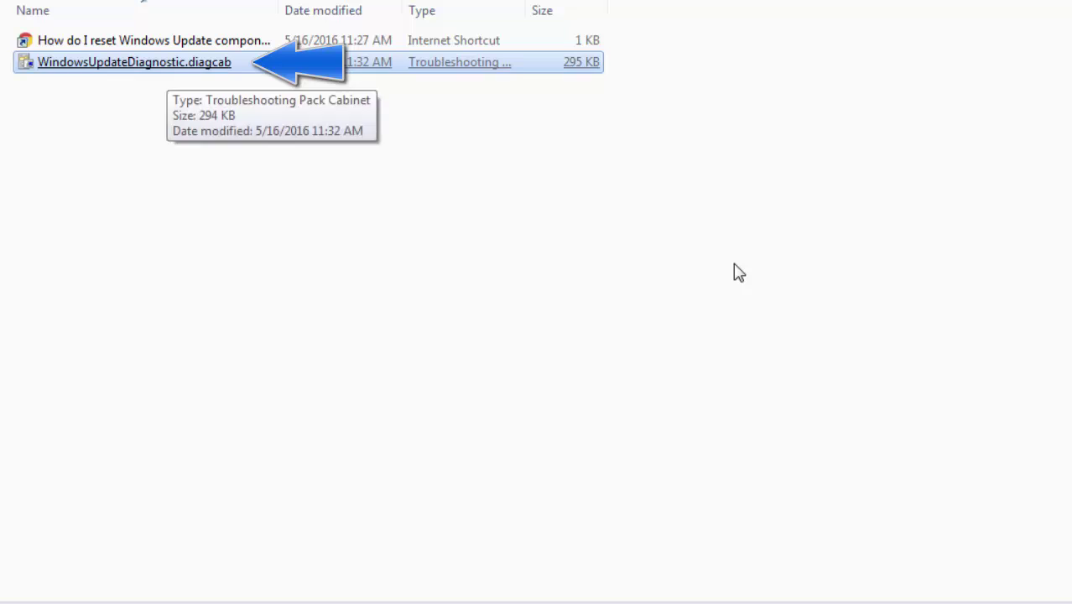
Run WindowsUpdateDiagnostic.diagcab and start detecting Windows Update problems.
{"action": "key", "text": "Return"}
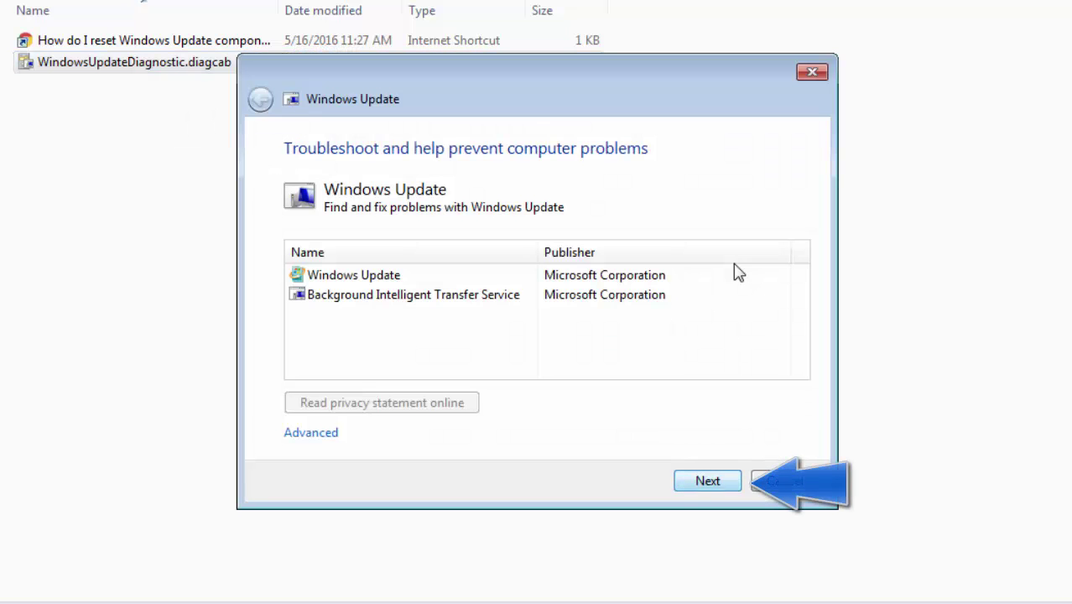
{"action": "key", "text": "Return"}
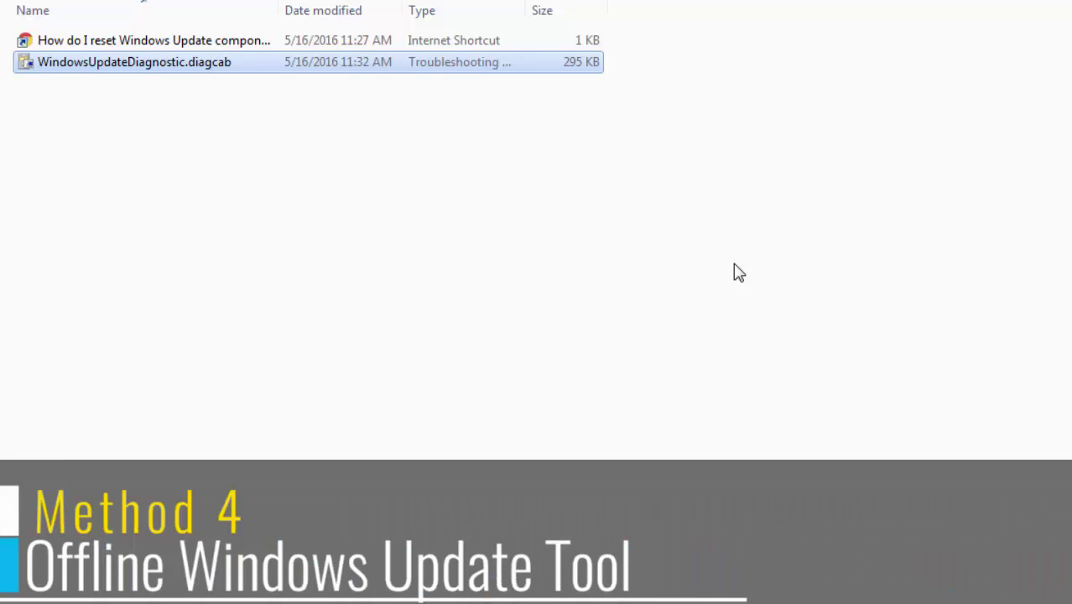
Go up to the Method folders, open Method 4, and bring up extract options for wsusoffline1062.zip.
{"action": "key", "text": "BackSpace"}
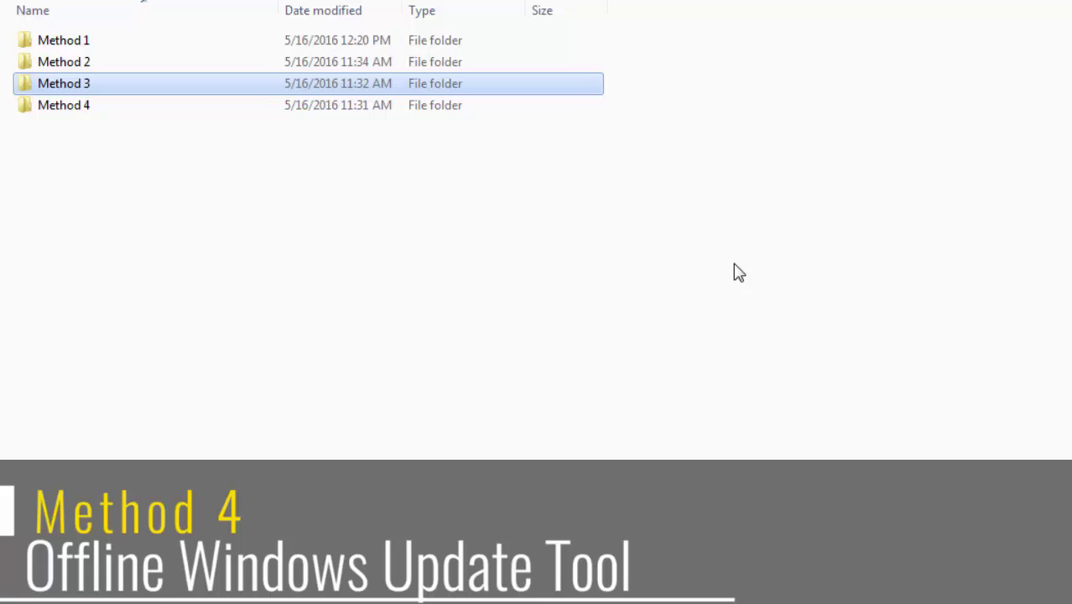
{"action": "key", "text": "Down"}
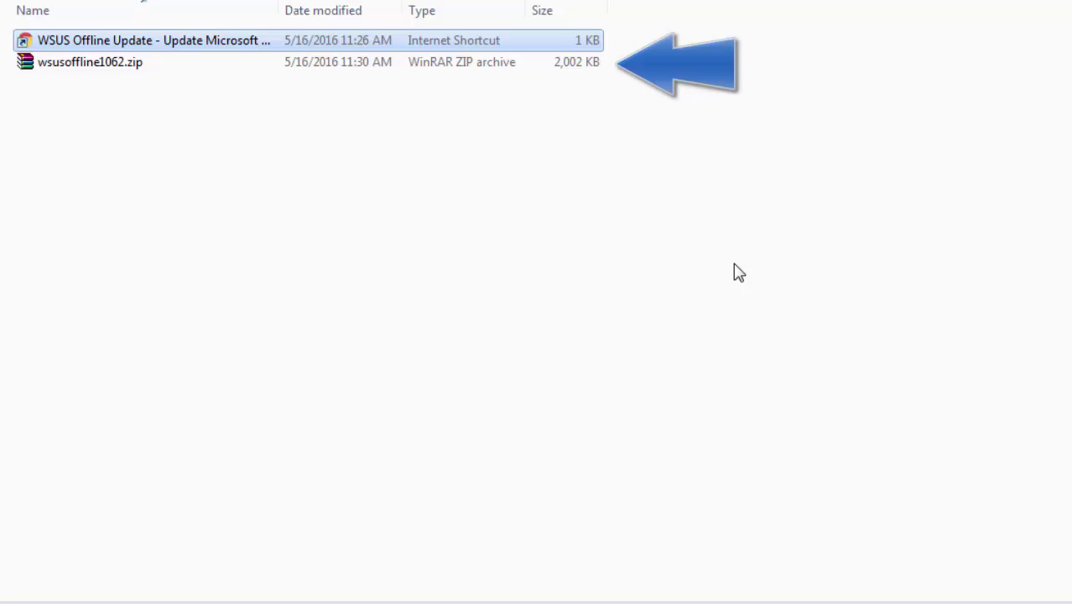
{"action": "key", "text": "Down"}
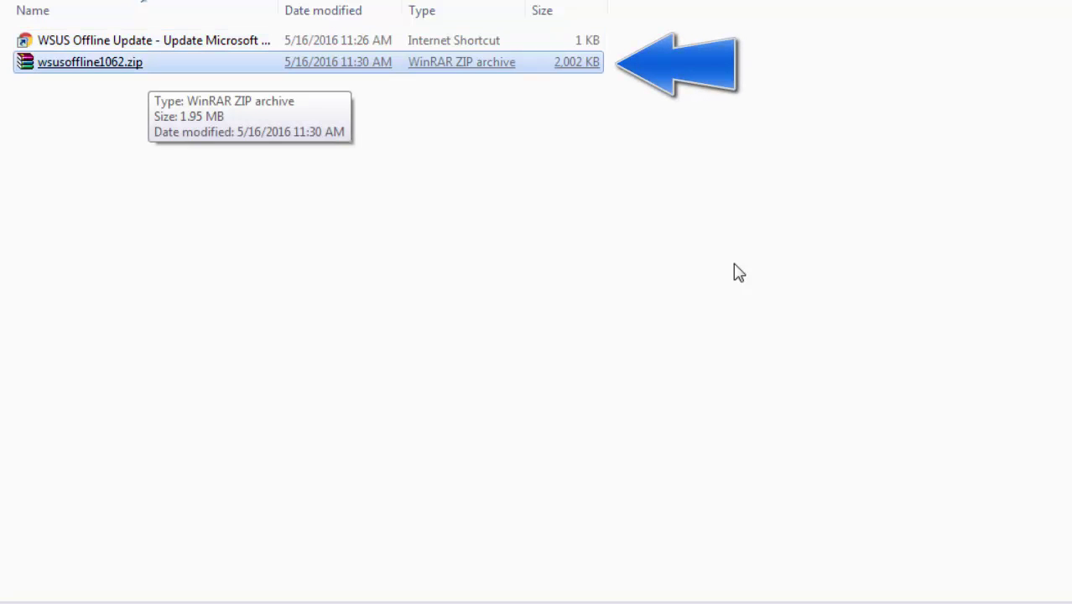
{"action": "key", "text": "shift+F10"}
{"action": "key", "text": "Down"}
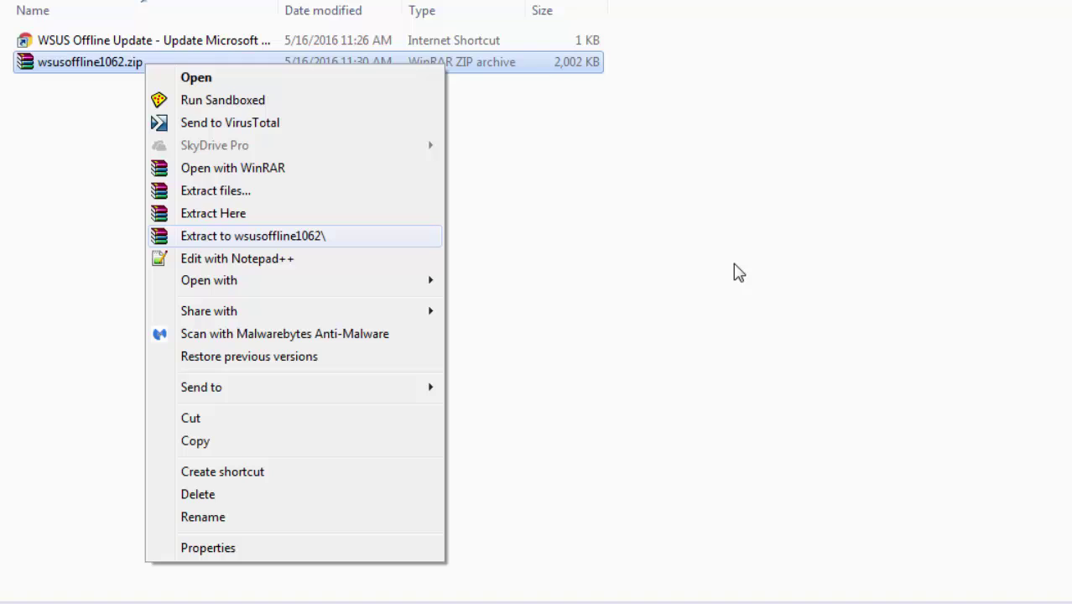
Extract wsusoffline1062.zip to wsusoffline1062\ and run UpdateGenerator.exe from it.
{"action": "key", "text": "Return"}
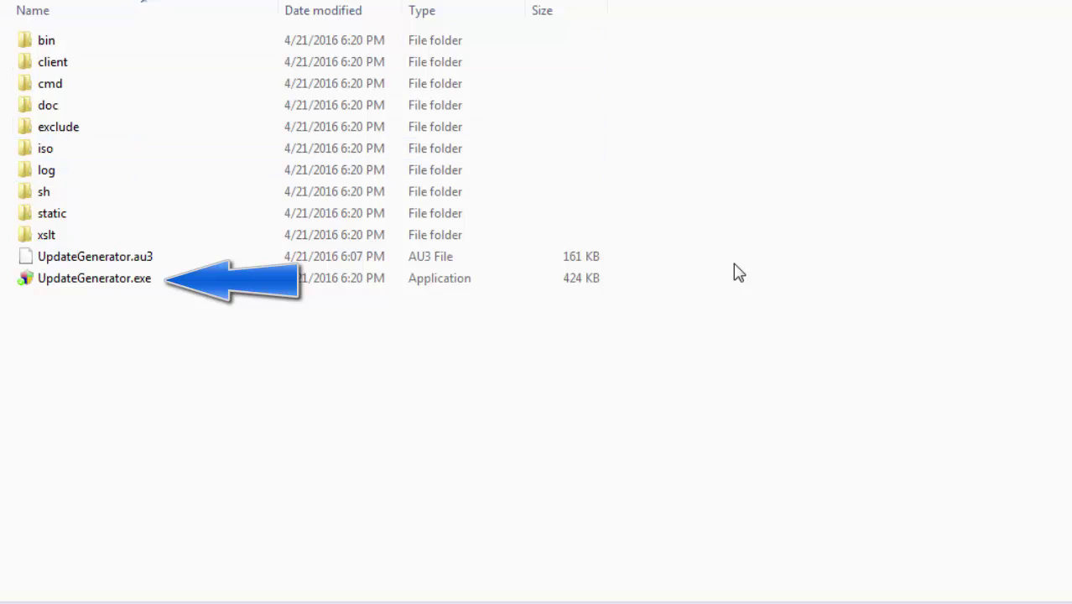
{"action": "key", "text": "End"}
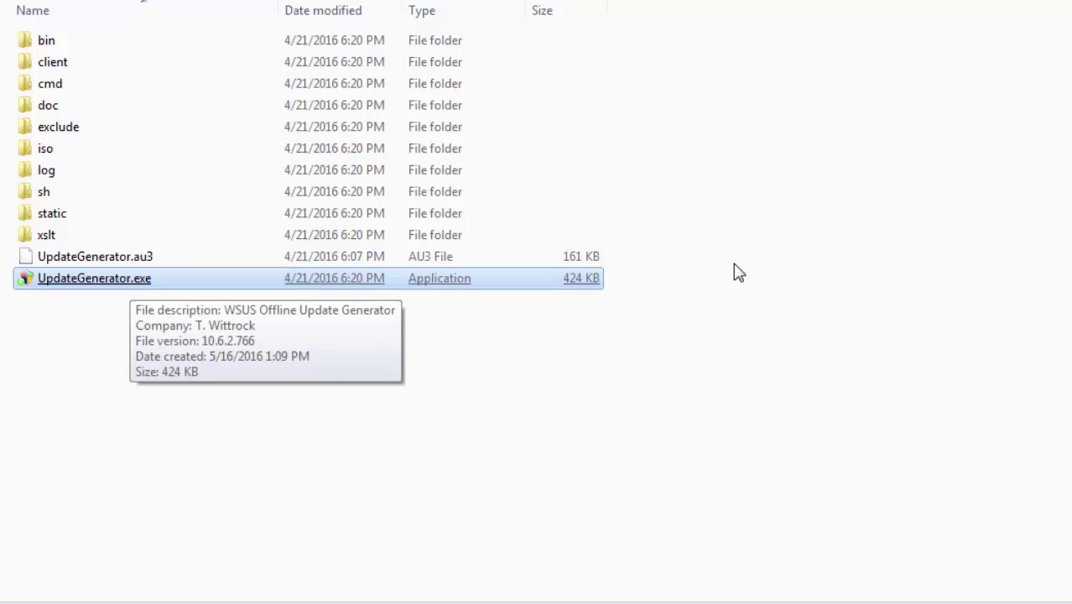
{"action": "key", "text": "Return"}
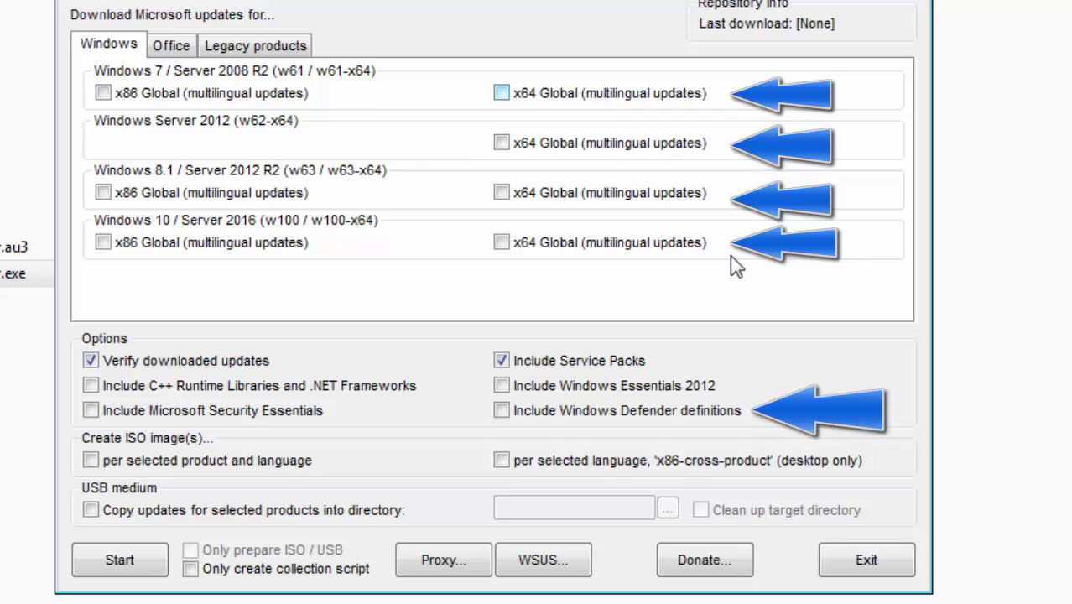
Download Windows 7 x64 Global updates together with Windows Defender definitions.
{"action": "key", "text": "space"}
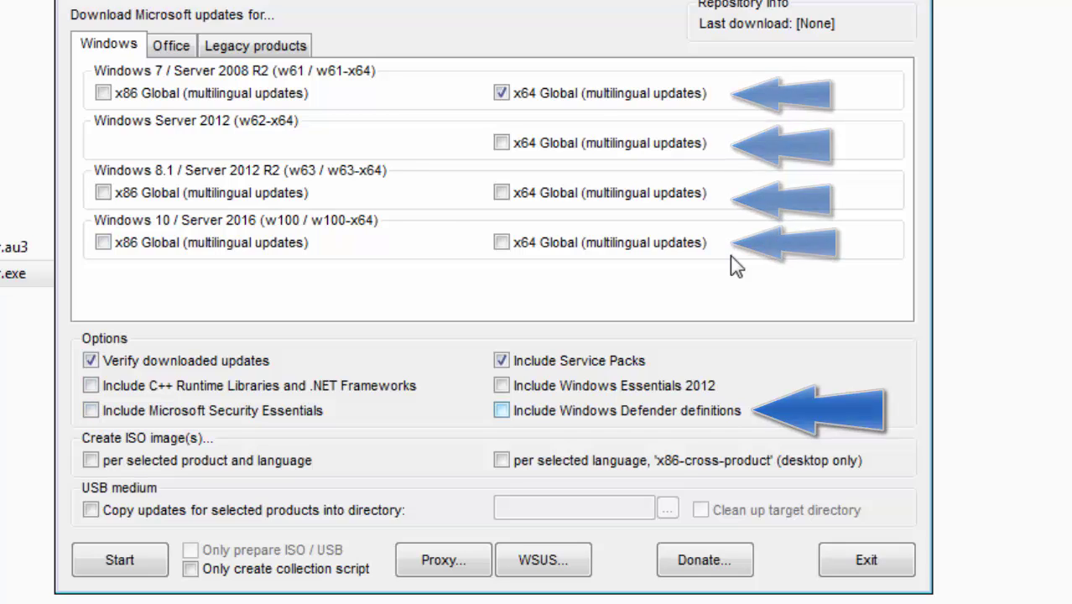
{"action": "key", "text": "space"}
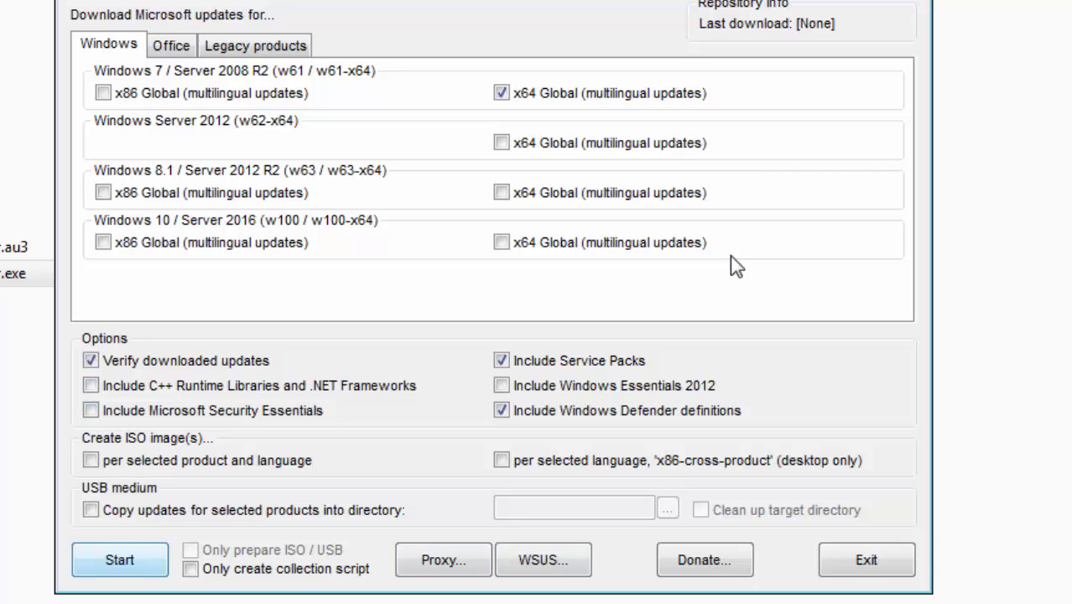
{"action": "key", "text": "Return"}
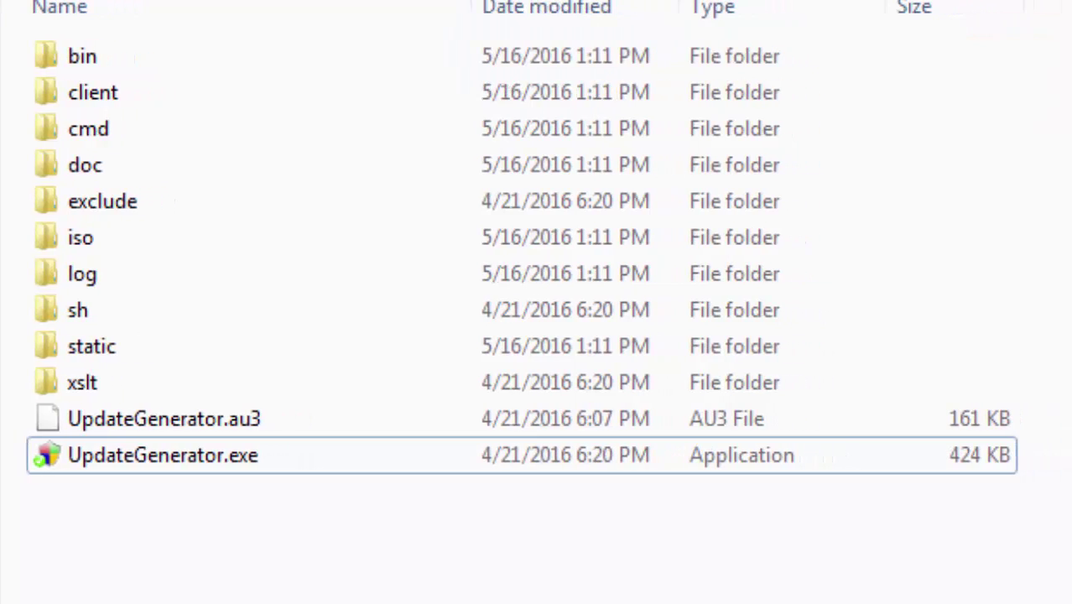
Open the extracted client folder and select UpdateInstaller.exe.
{"action": "left_click", "coordinate": [92, 92]}
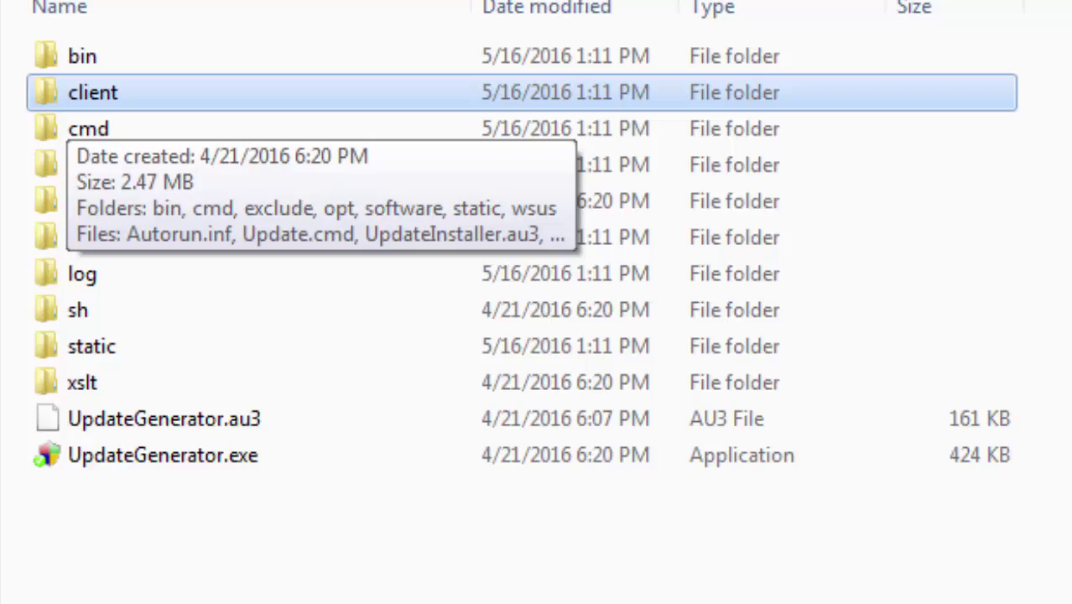
{"action": "double_click", "coordinate": [91, 92]}
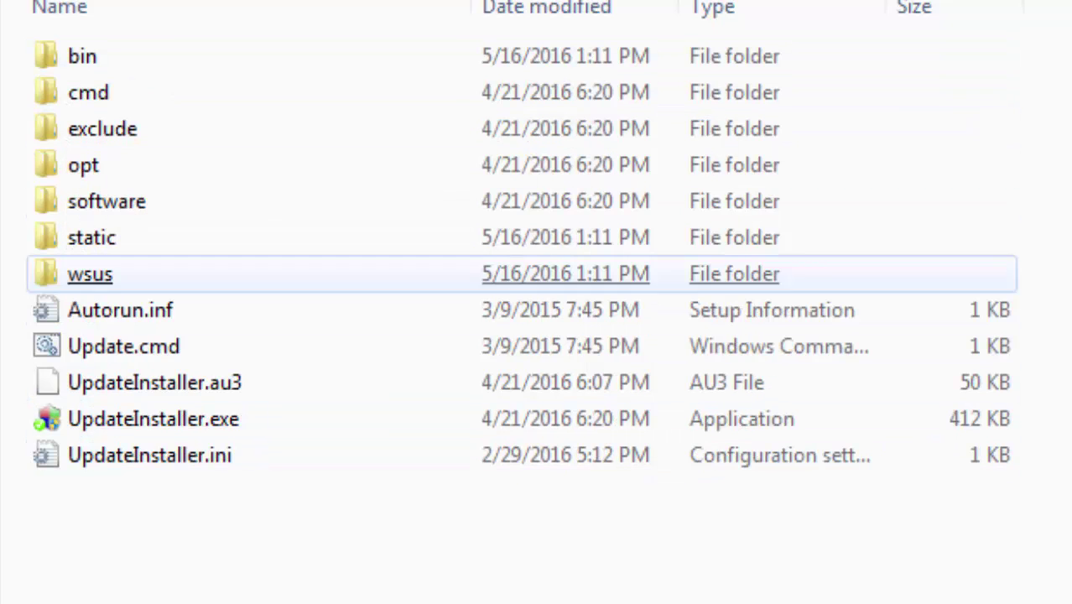
{"action": "left_click", "coordinate": [153, 418]}
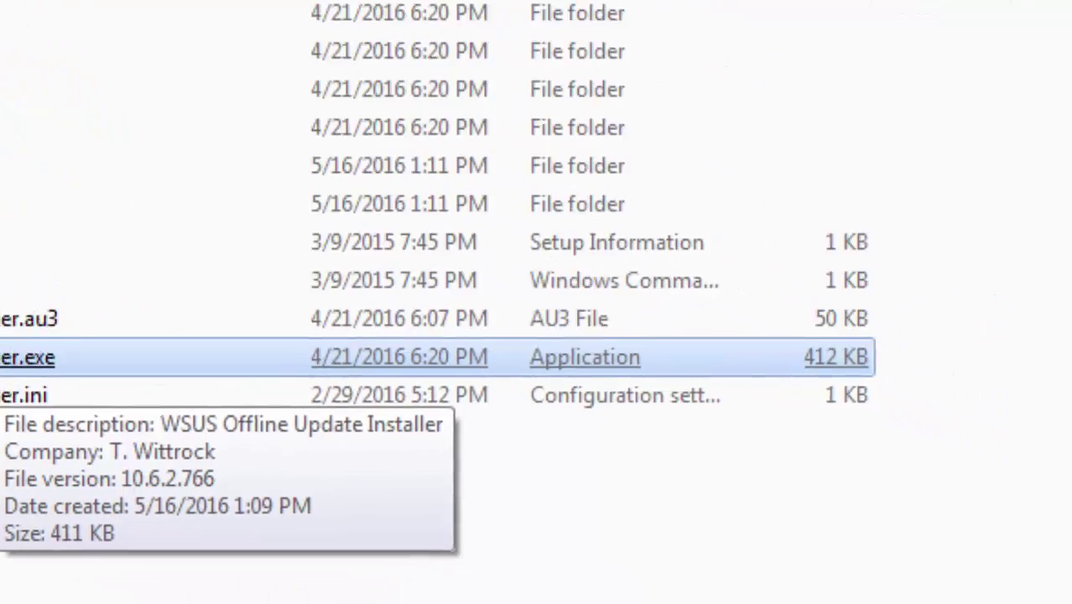
Run UpdateInstaller.exe, dismiss the Internet Explorer 11 notice, and enable Automatic reboot and recall.
{"action": "key", "text": "Return"}
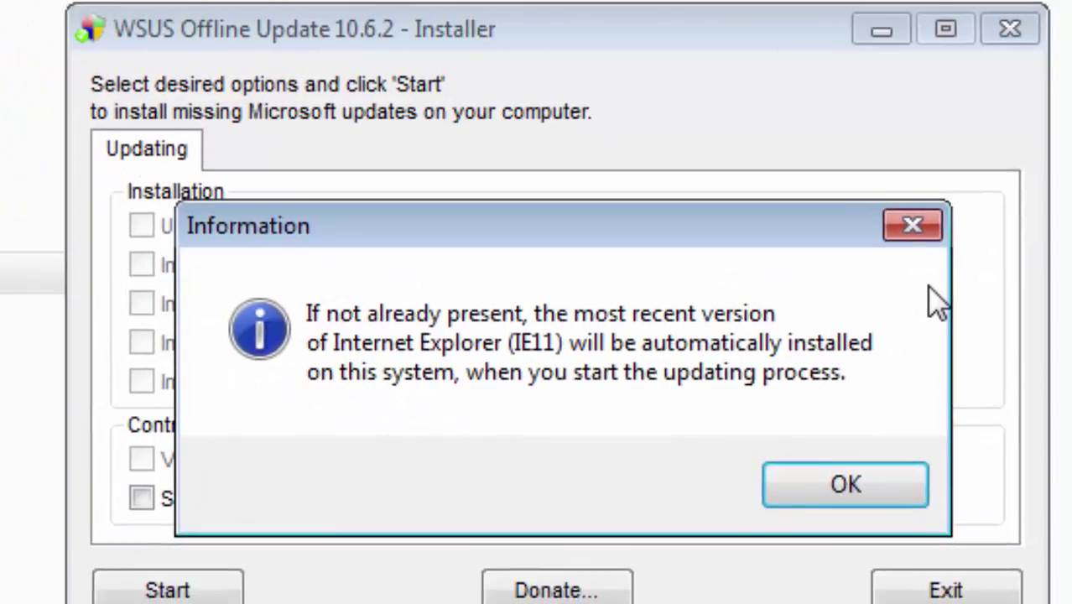
{"action": "key", "text": "Return"}
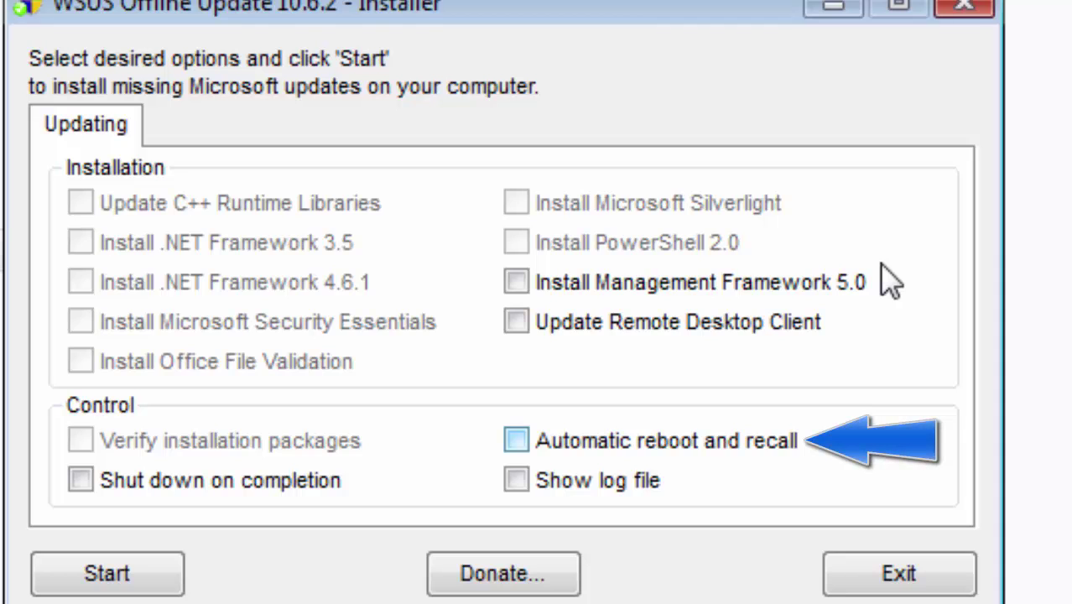
{"action": "key", "text": "space"}
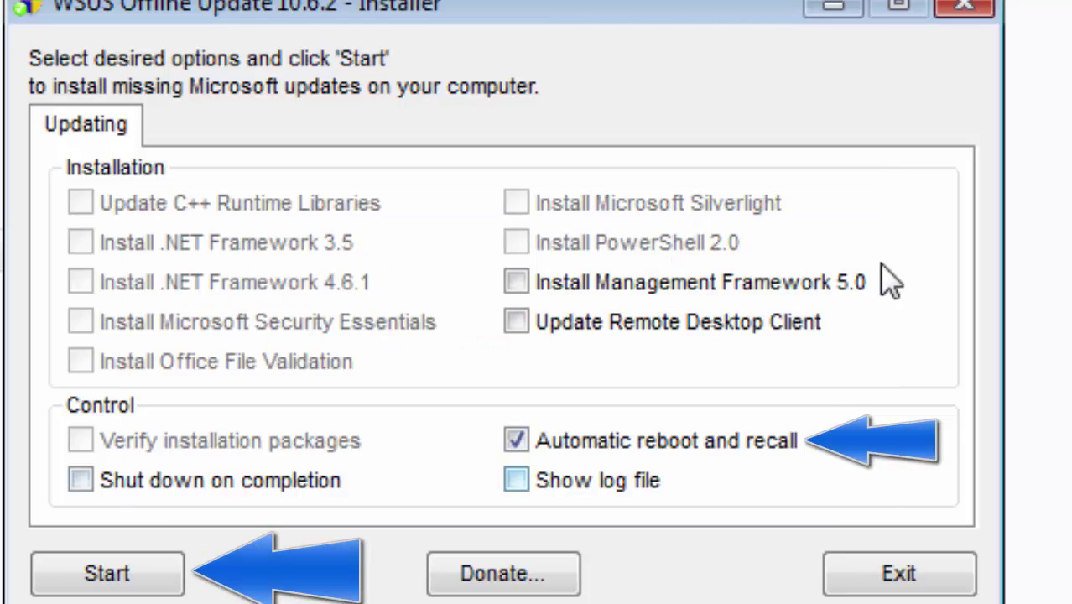